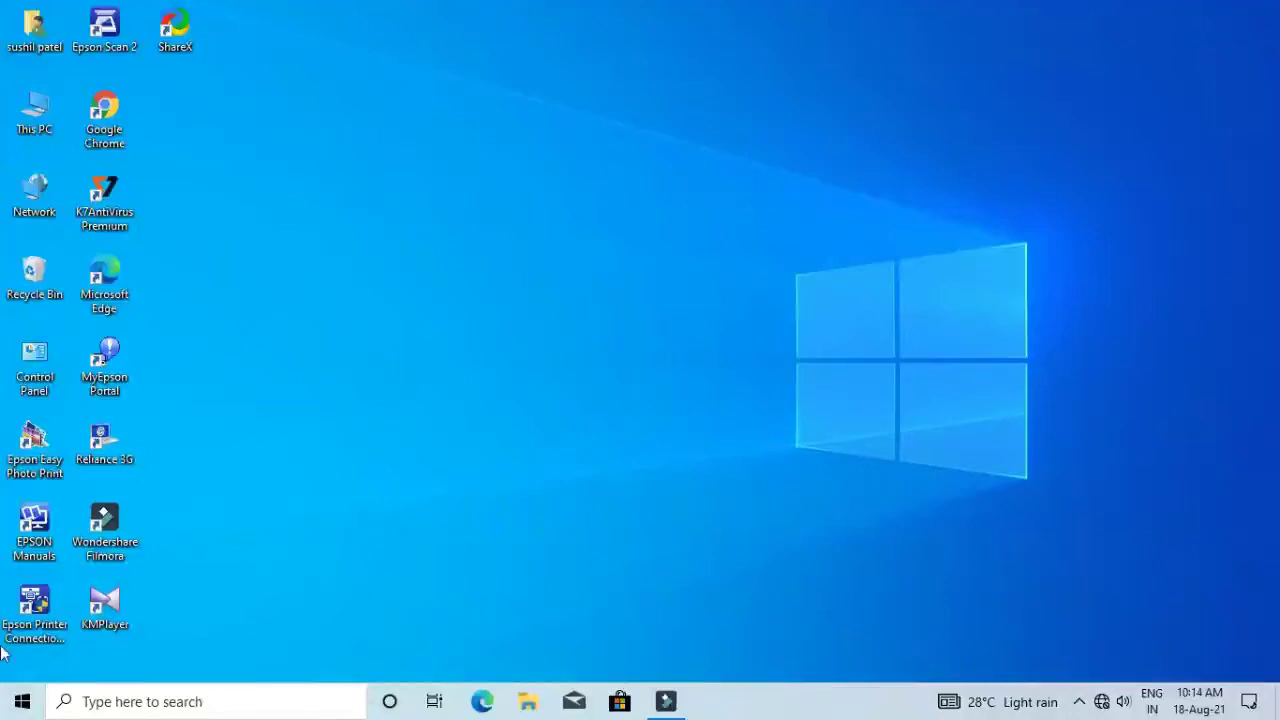
# Launch Adobe Photoshop CS from the Windows 10 Start menu app list.
pyautogui.click(22, 701)
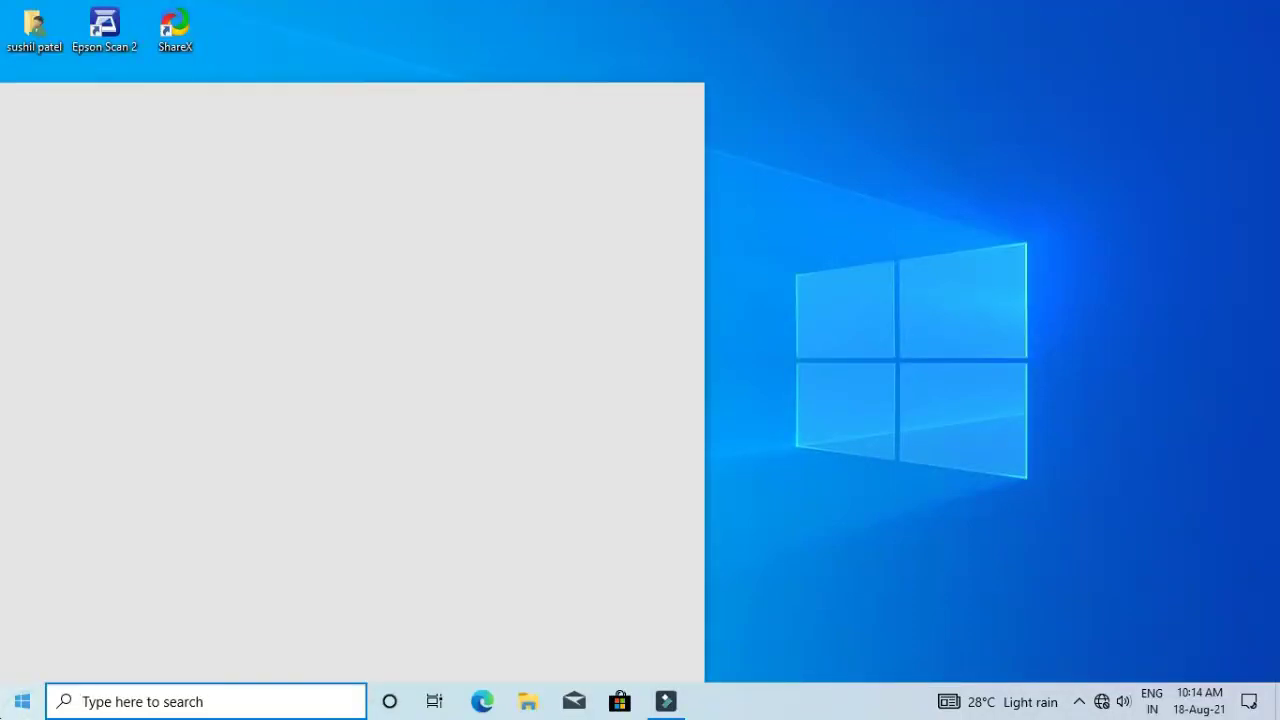
pyautogui.click(22, 701)
pyautogui.click(22, 701)
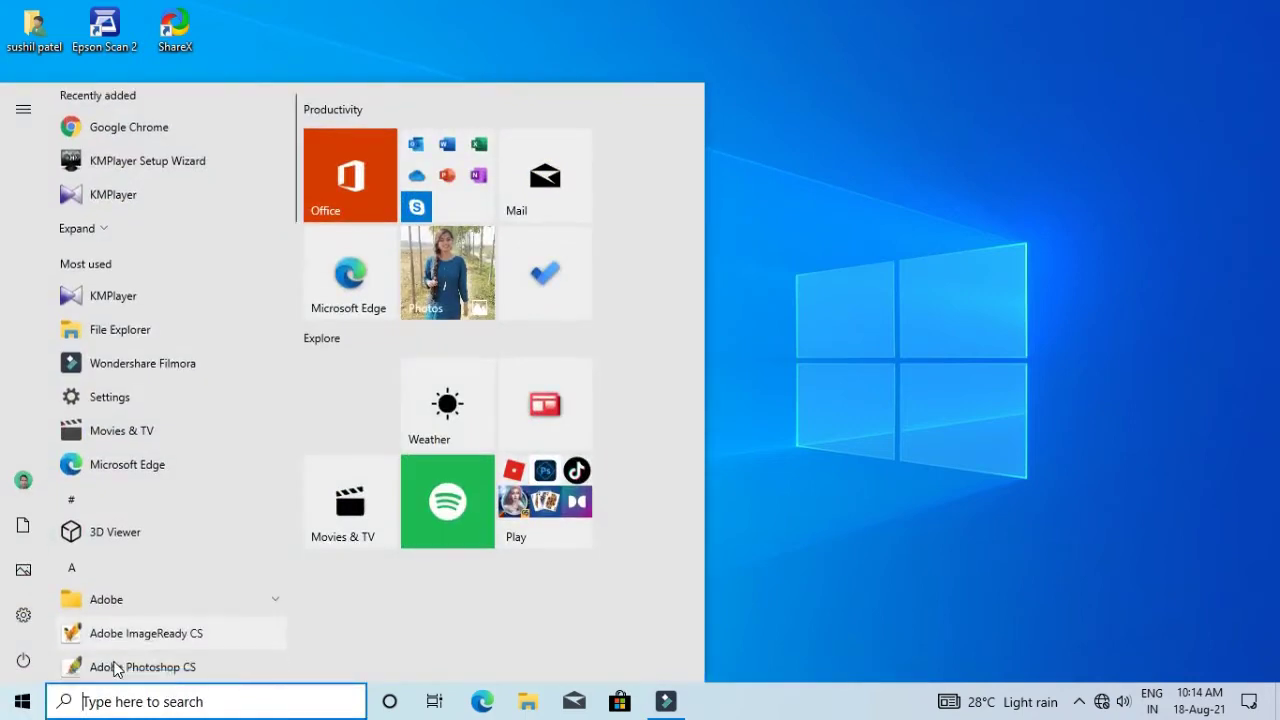
pyautogui.scroll(-1, 115, 668)
pyautogui.click(155, 590)
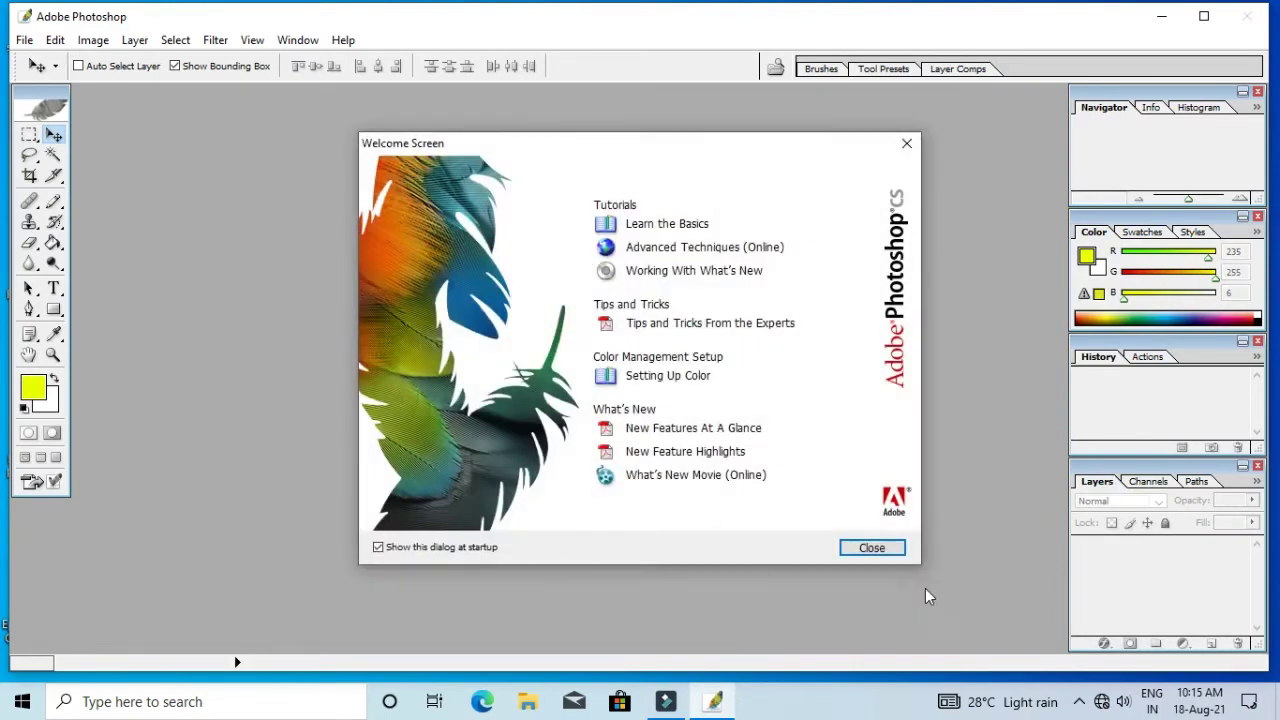
# Open the pigeon photo 510uOZLkhkAdaL.jpg from the Pictures folder.
pyautogui.click(872, 548)
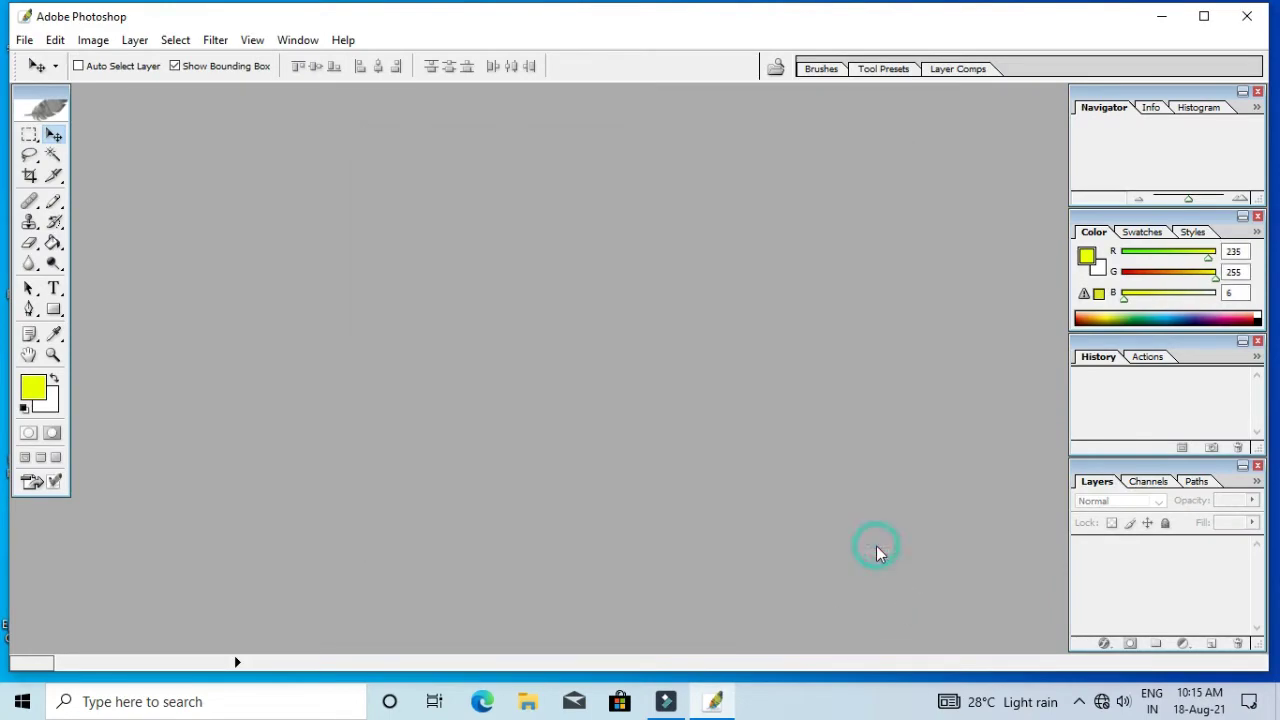
pyautogui.click(24, 40)
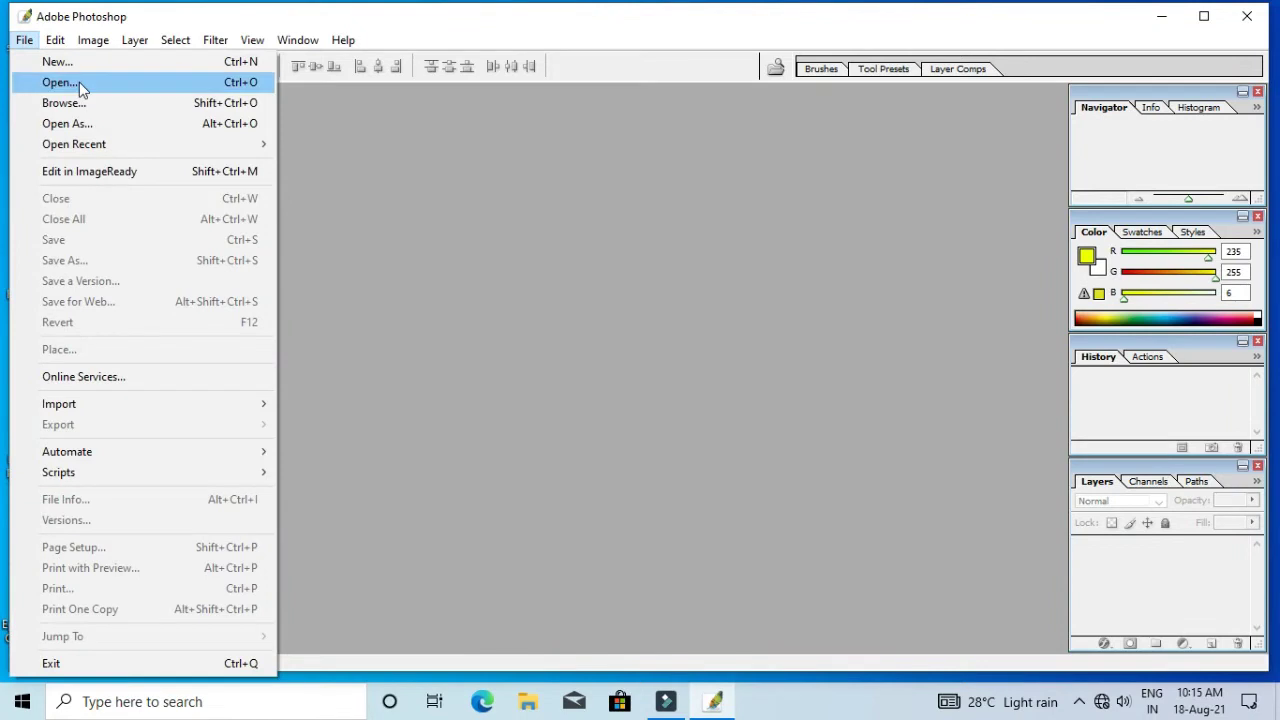
pyautogui.click(113, 84)
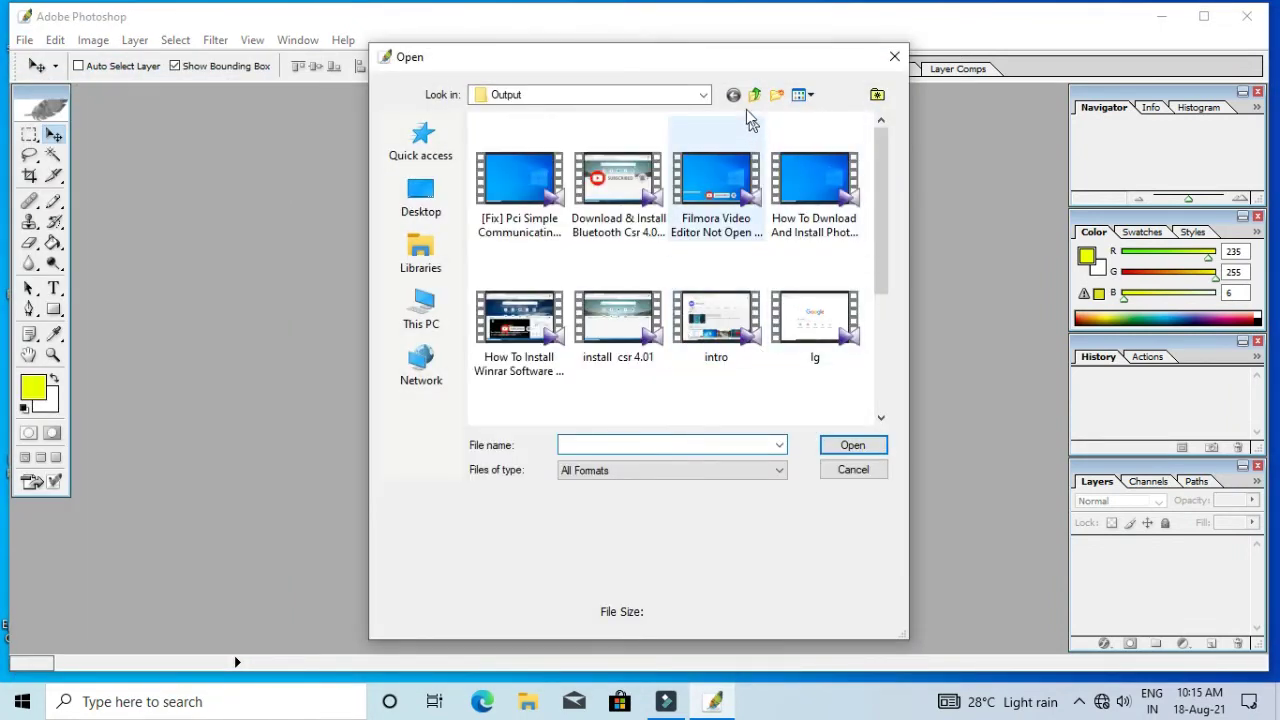
pyautogui.click(755, 95)
pyautogui.click(755, 95)
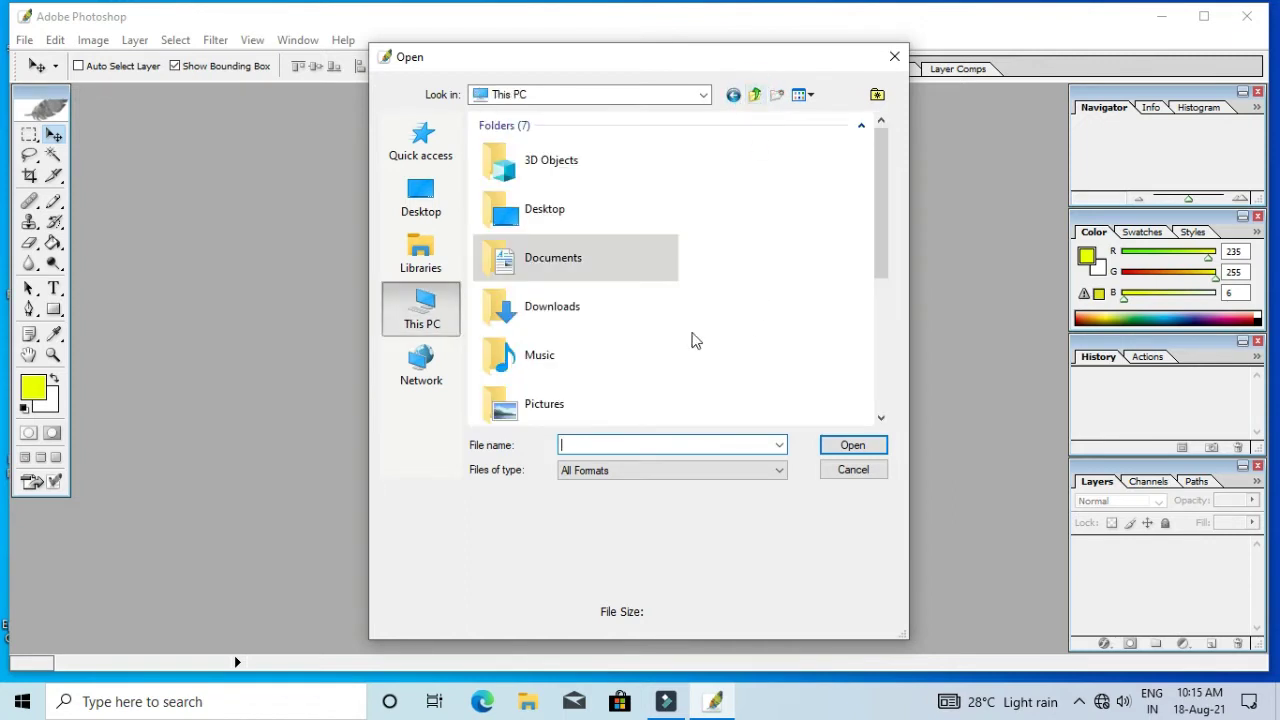
pyautogui.doubleClick(563, 306)
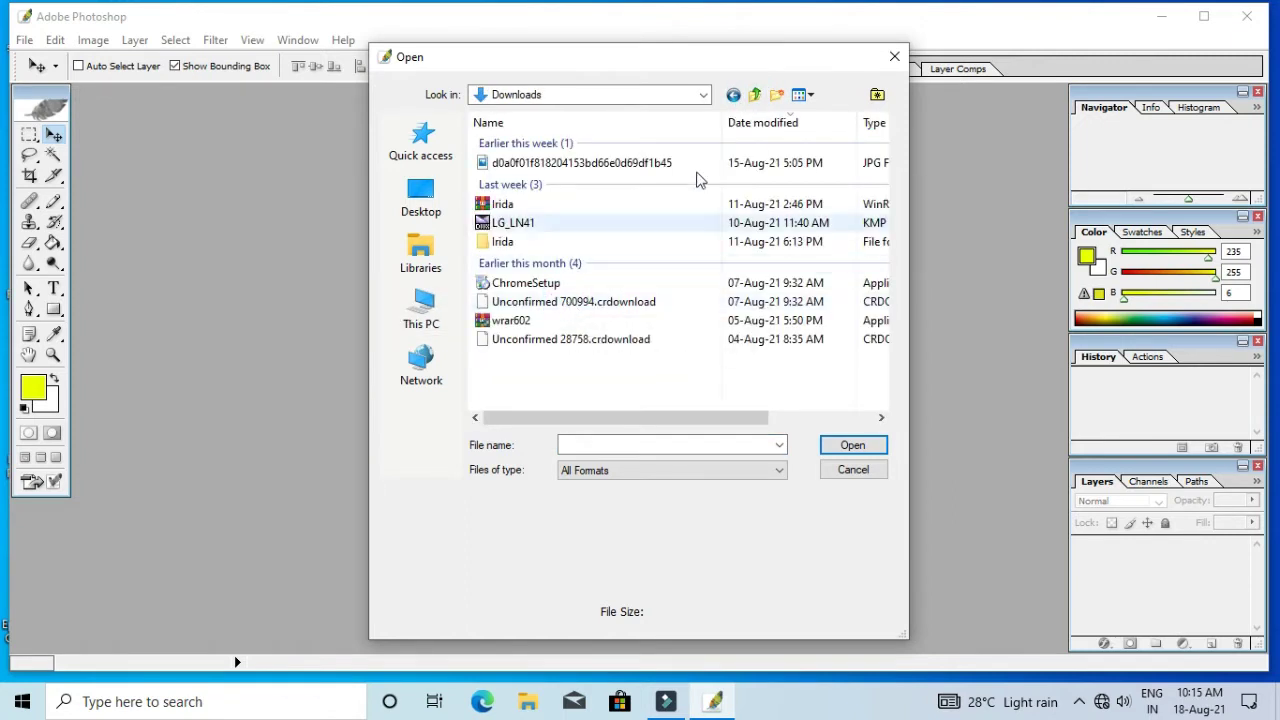
pyautogui.click(755, 95)
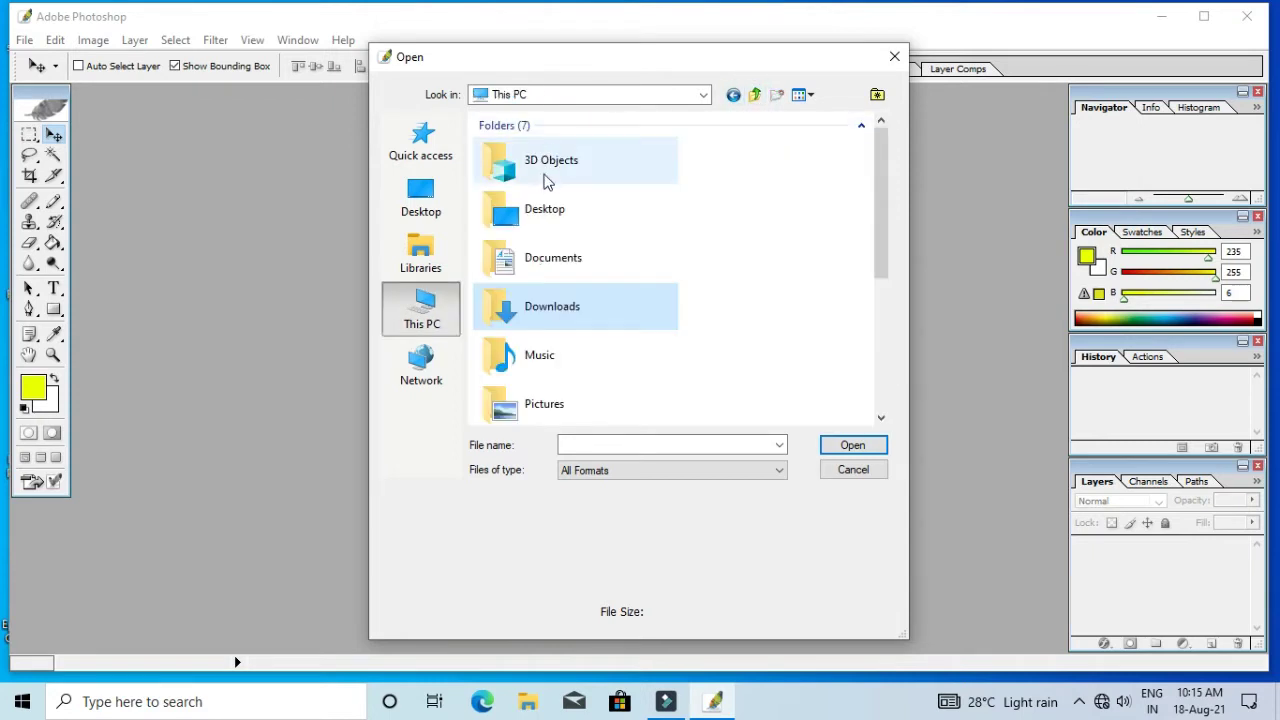
pyautogui.doubleClick(561, 407)
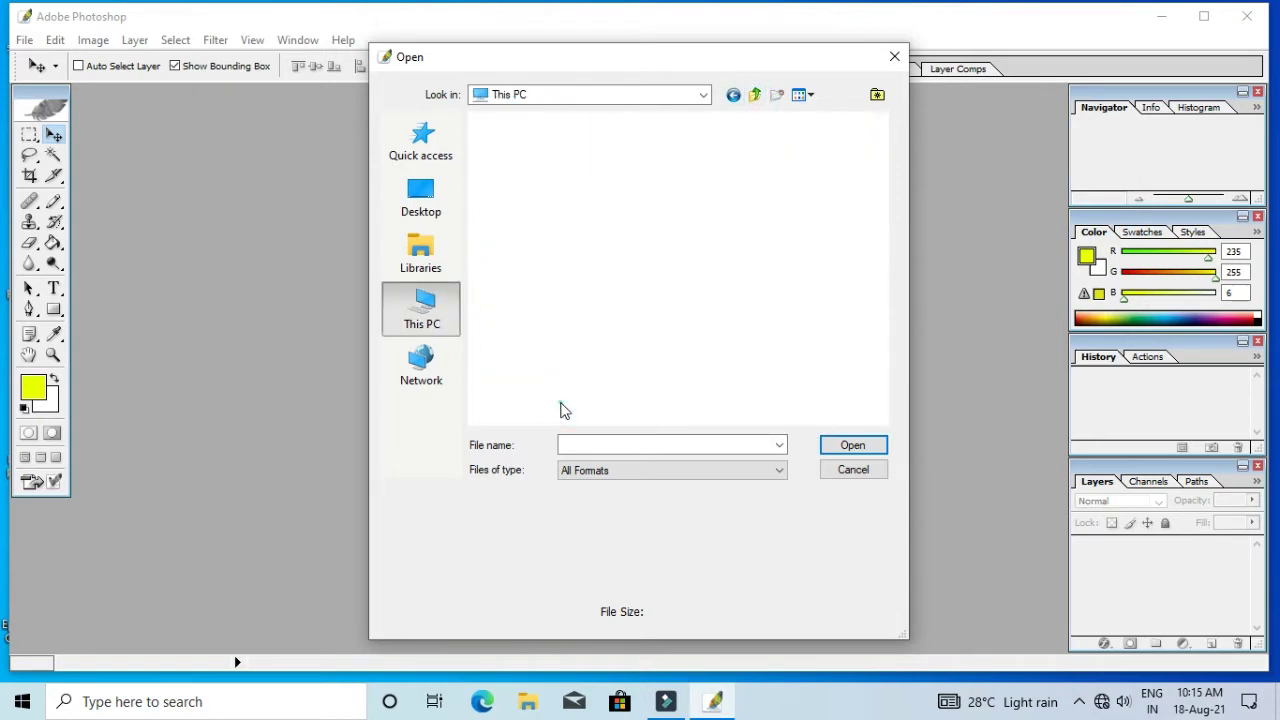
pyautogui.click(606, 316)
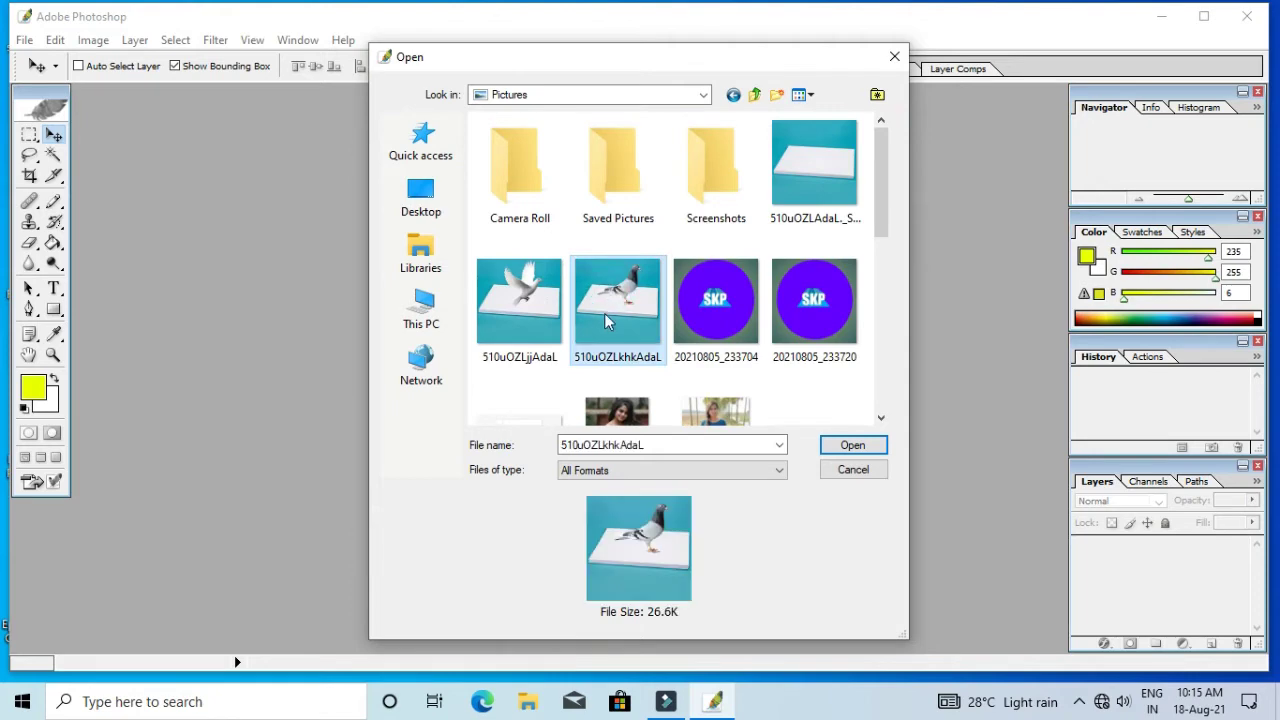
pyautogui.click(865, 452)
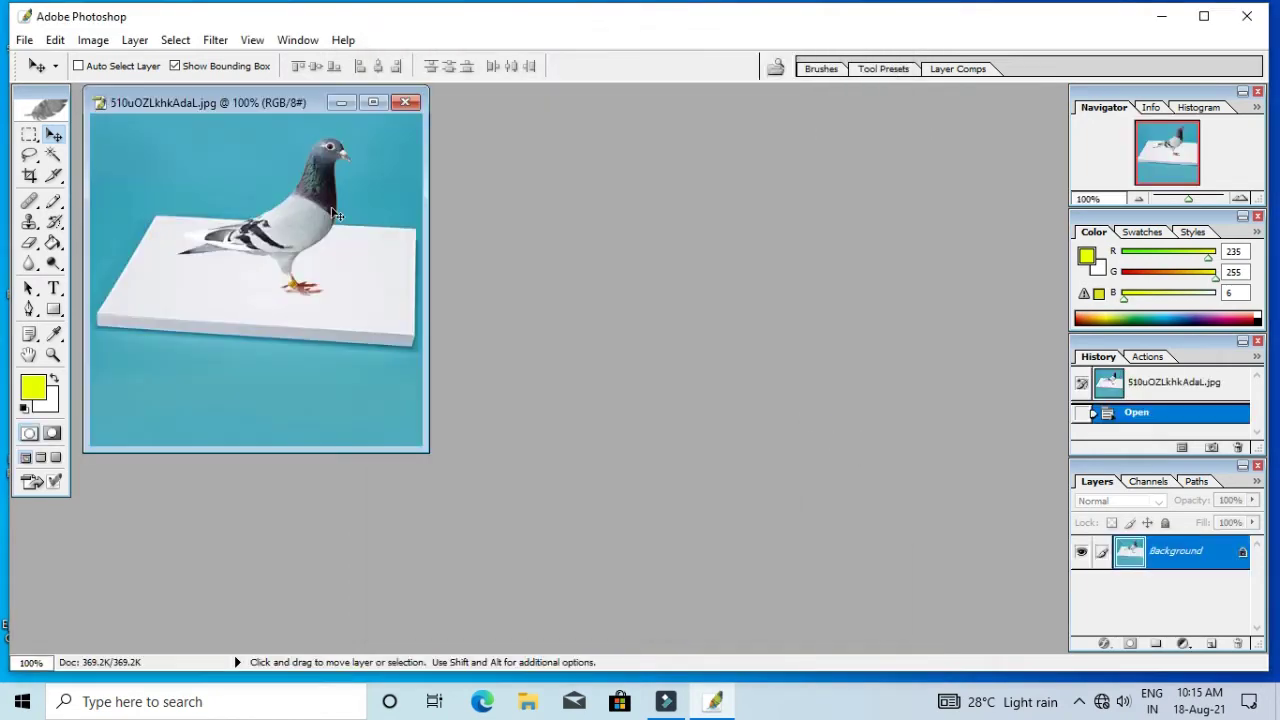
# Convert the locked Background into an editable Layer 0.
pyautogui.click(1240, 557)
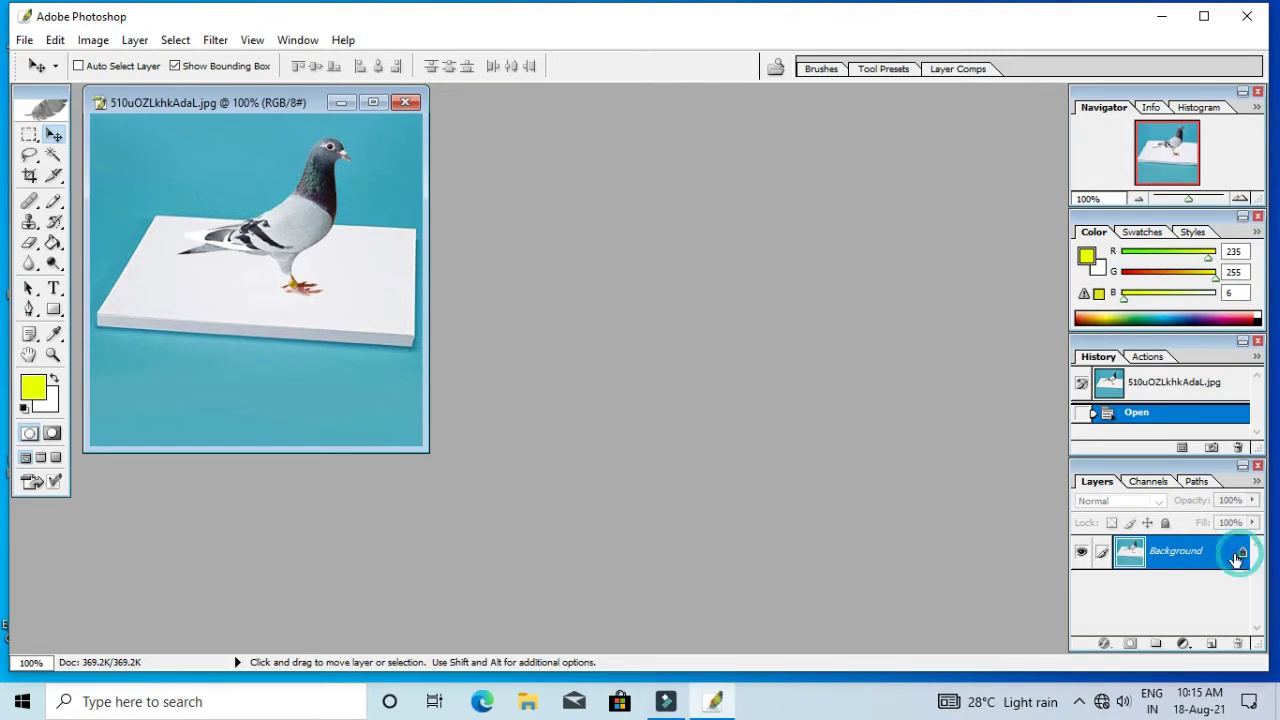
pyautogui.doubleClick(1240, 558)
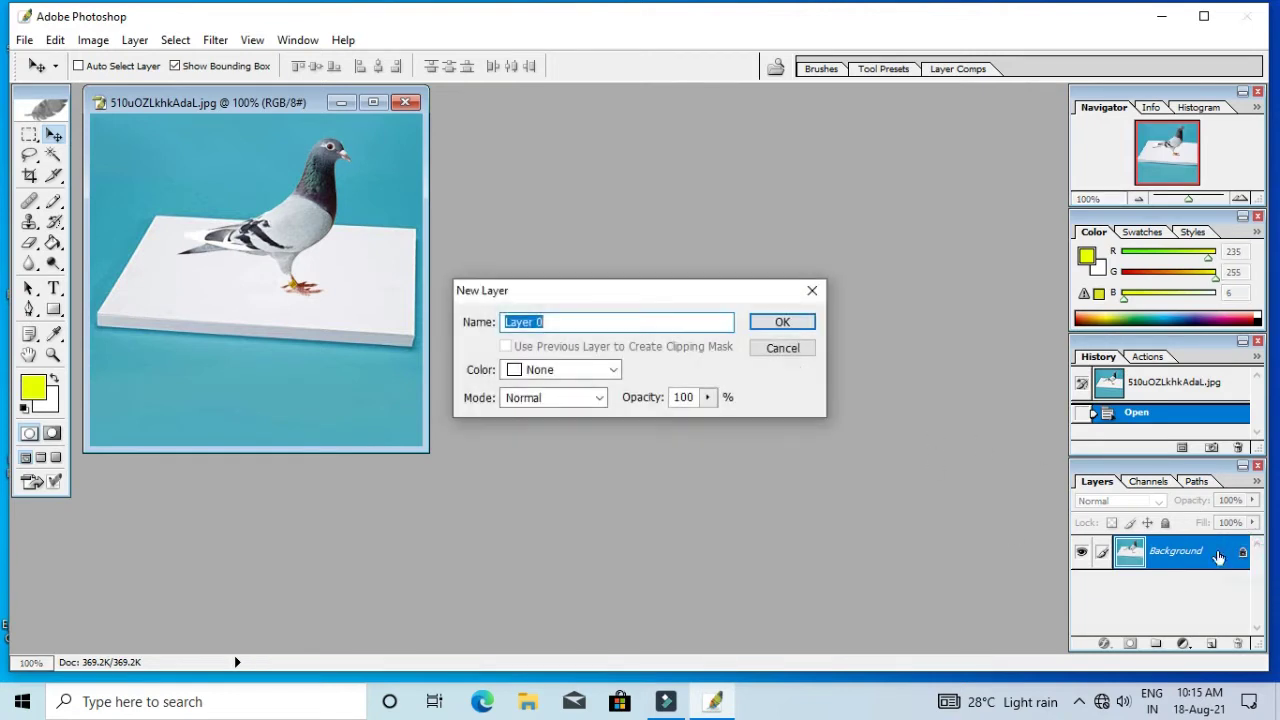
pyautogui.click(783, 322)
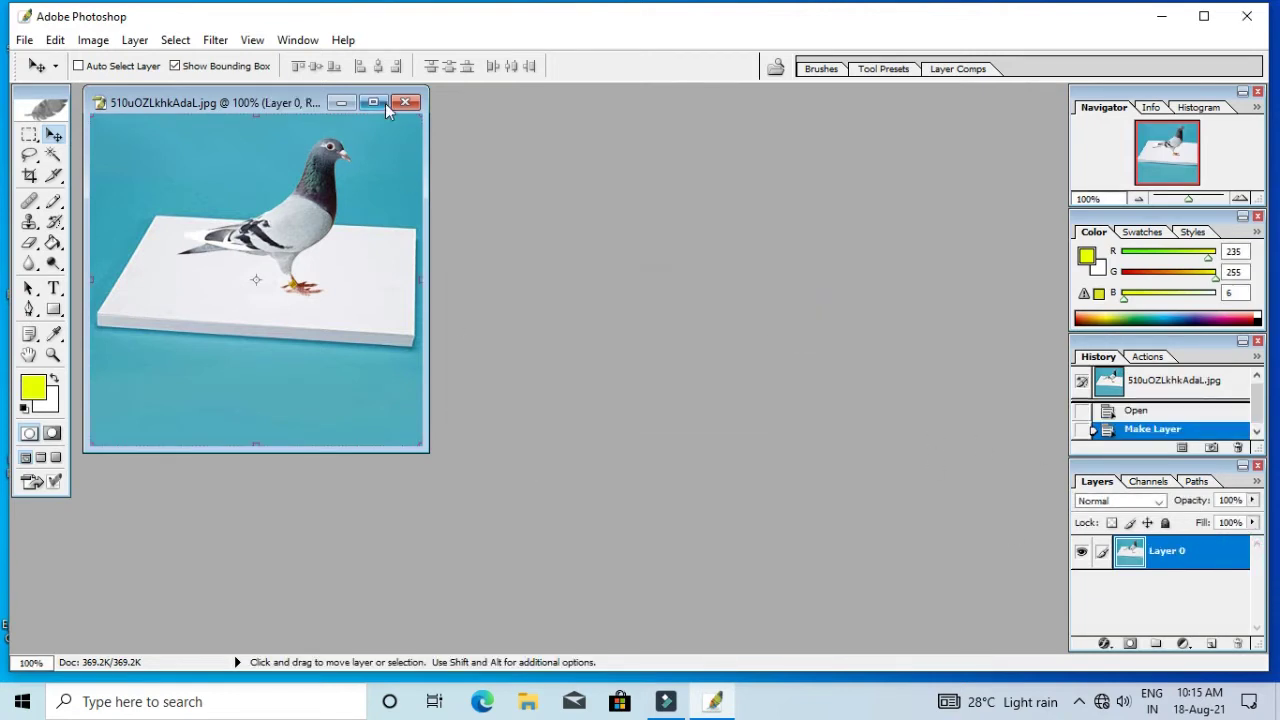
pyautogui.click(22, 40)
pyautogui.click(83, 86)
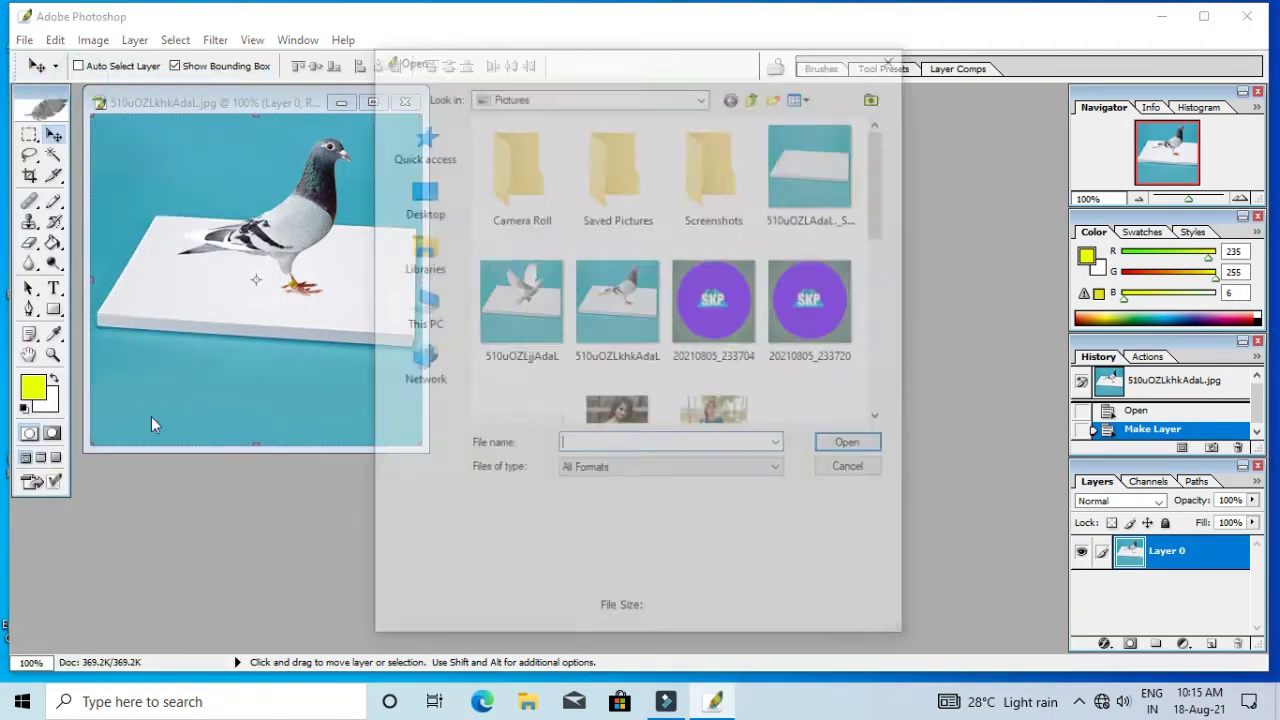
pyautogui.click(425, 310)
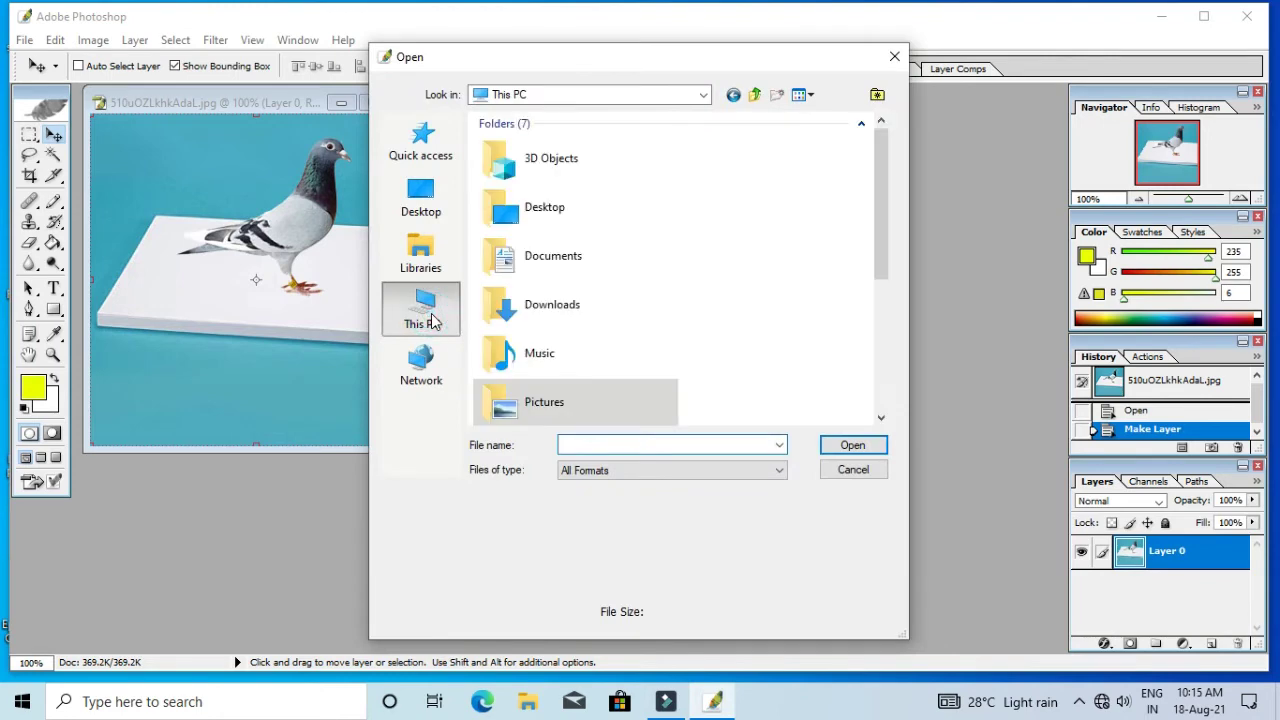
pyautogui.scroll(-5, 537, 318)
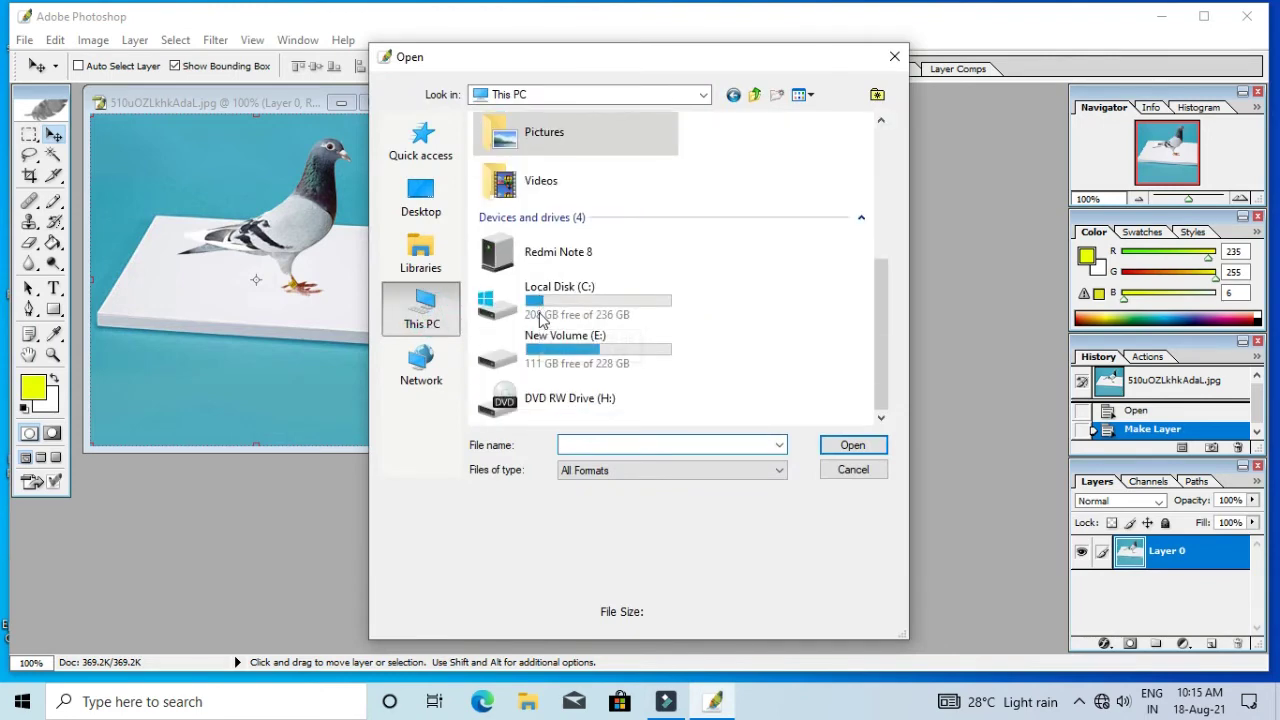
pyautogui.doubleClick(580, 345)
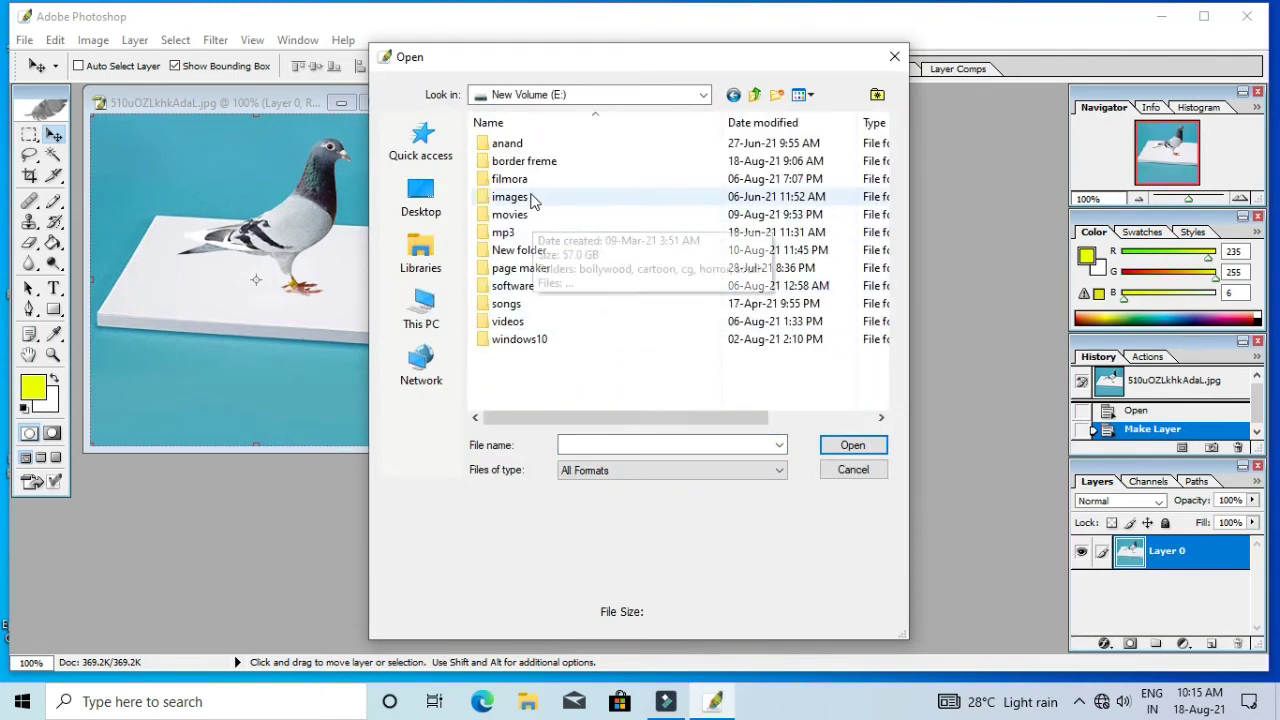
pyautogui.doubleClick(525, 161)
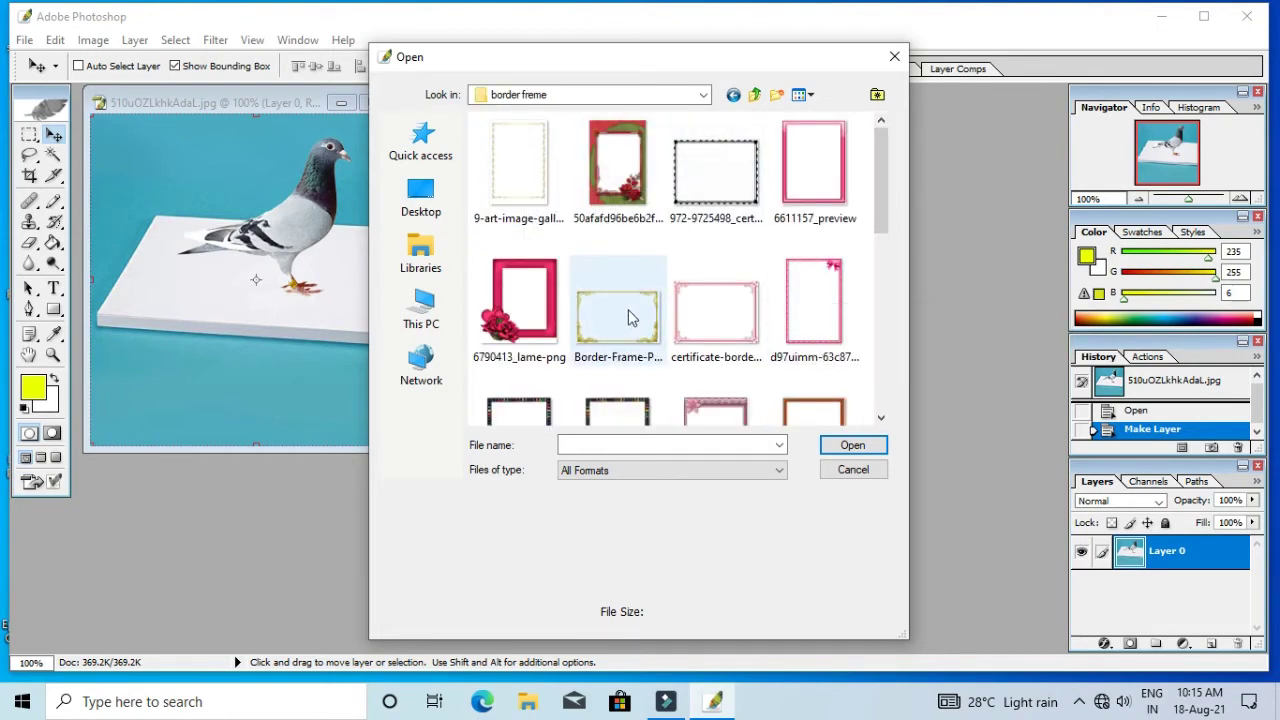
pyautogui.scroll(-2, 727, 316)
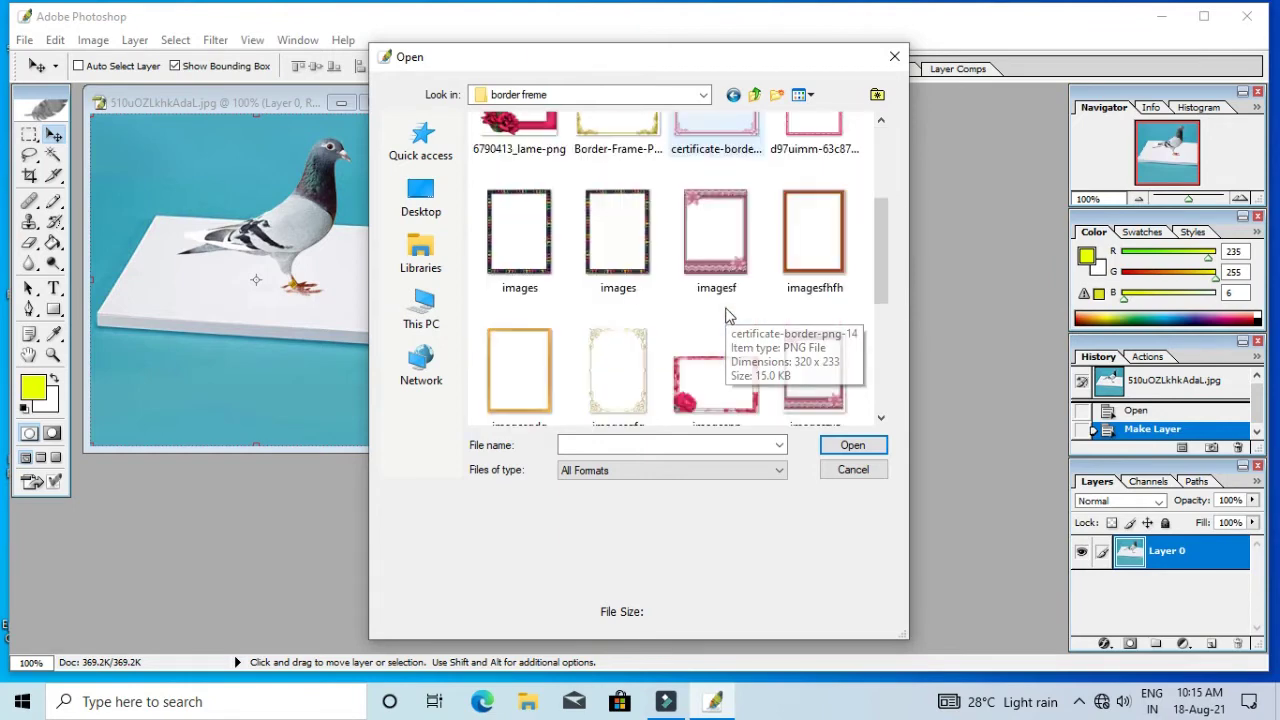
pyautogui.scroll(-3, 727, 316)
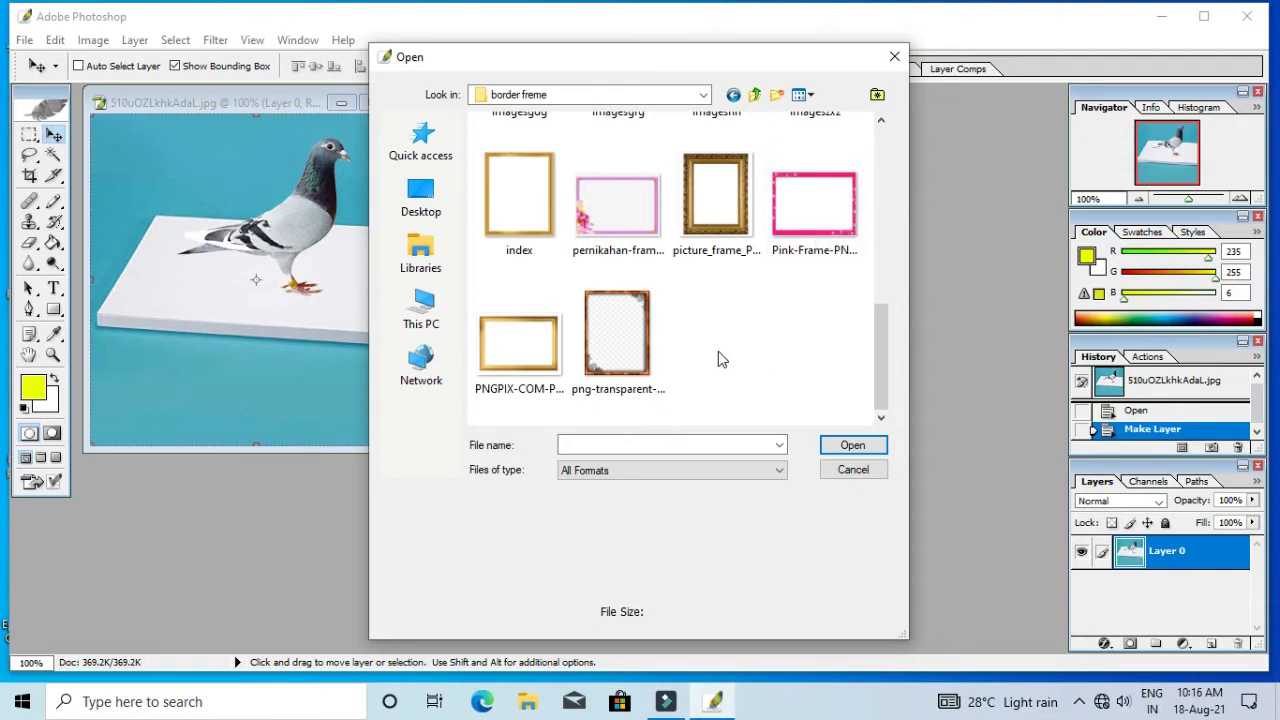
pyautogui.click(630, 220)
pyautogui.click(852, 445)
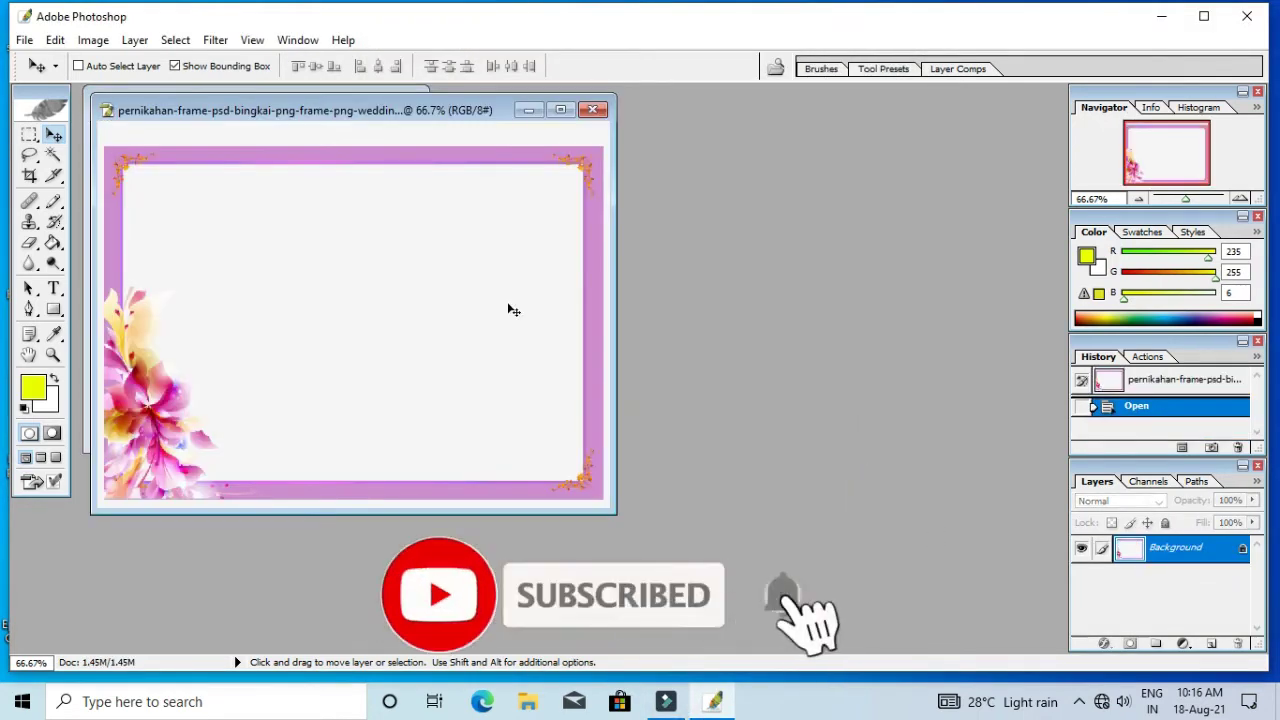
pyautogui.click(593, 109)
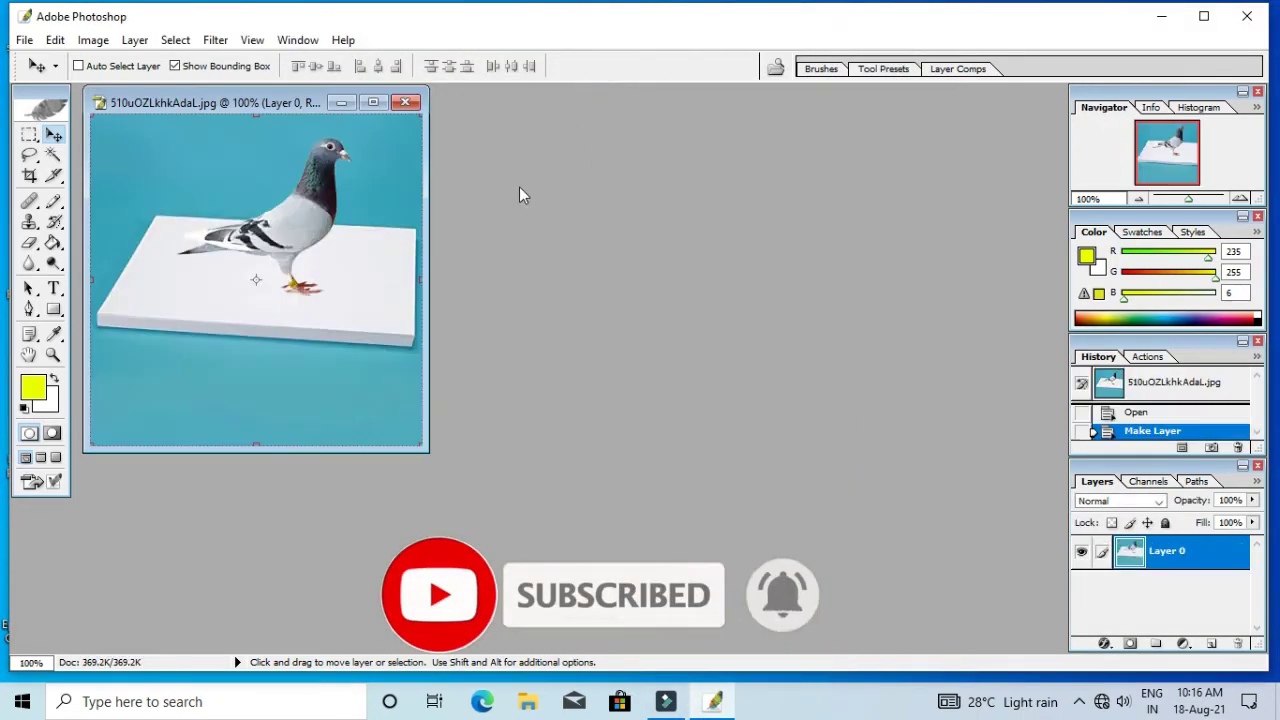
pyautogui.click(24, 40)
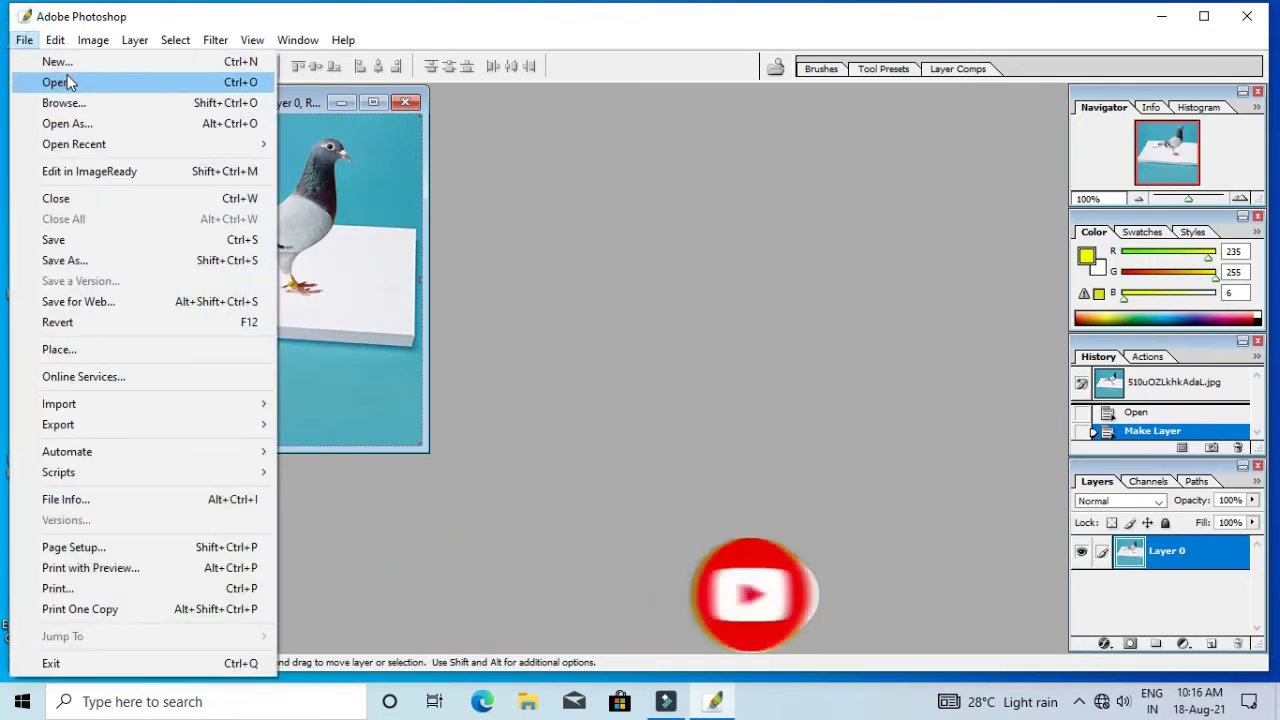
pyautogui.click(66, 83)
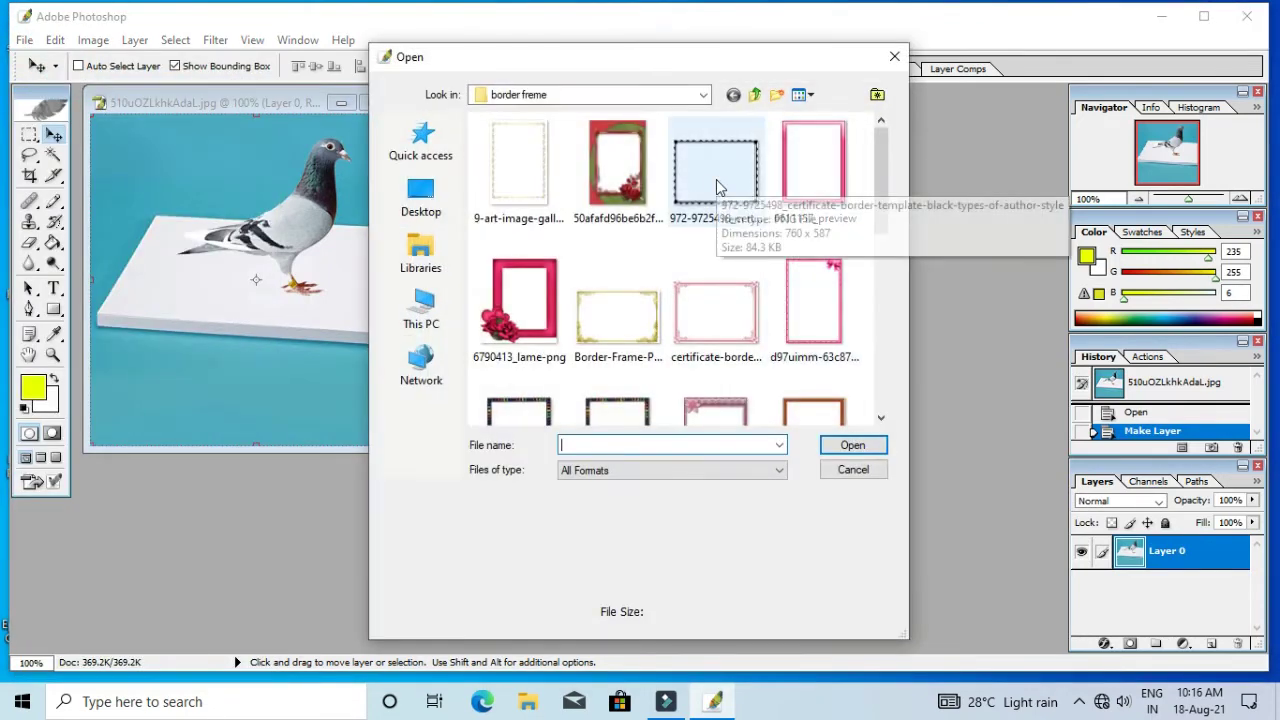
pyautogui.click(716, 179)
pyautogui.click(849, 445)
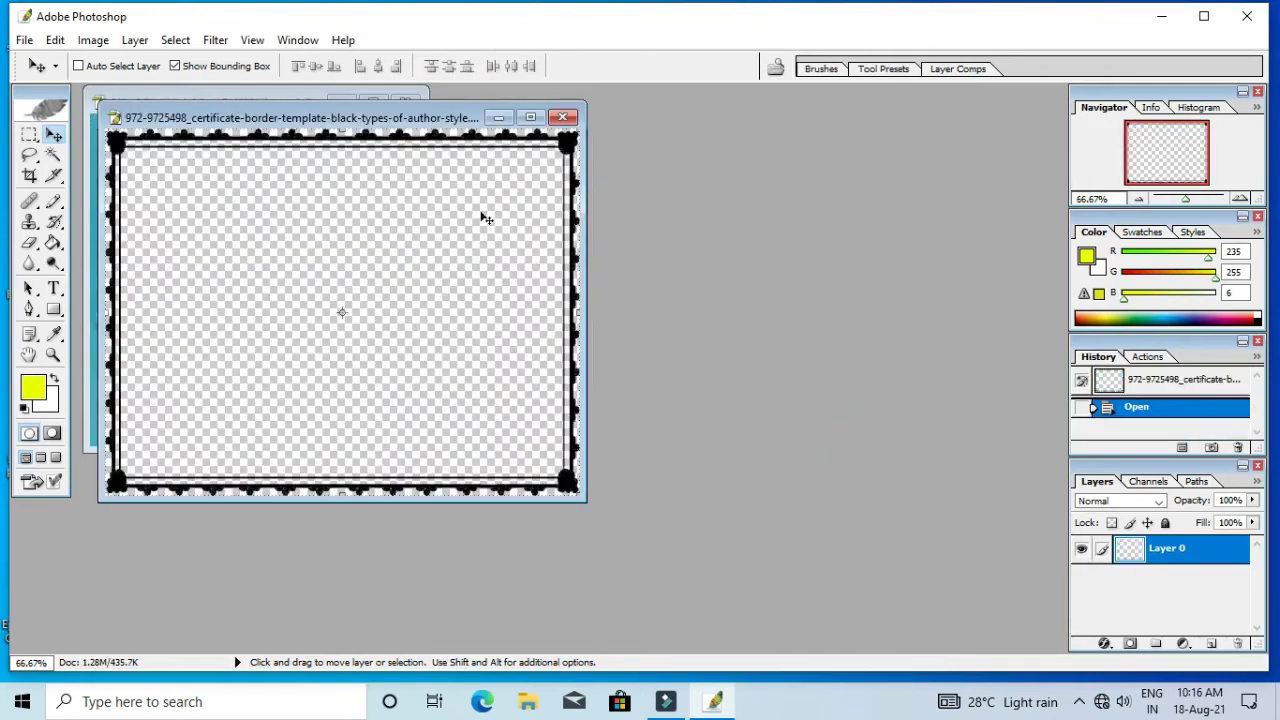
pyautogui.moveTo(459, 118); pyautogui.dragTo(845, 177)
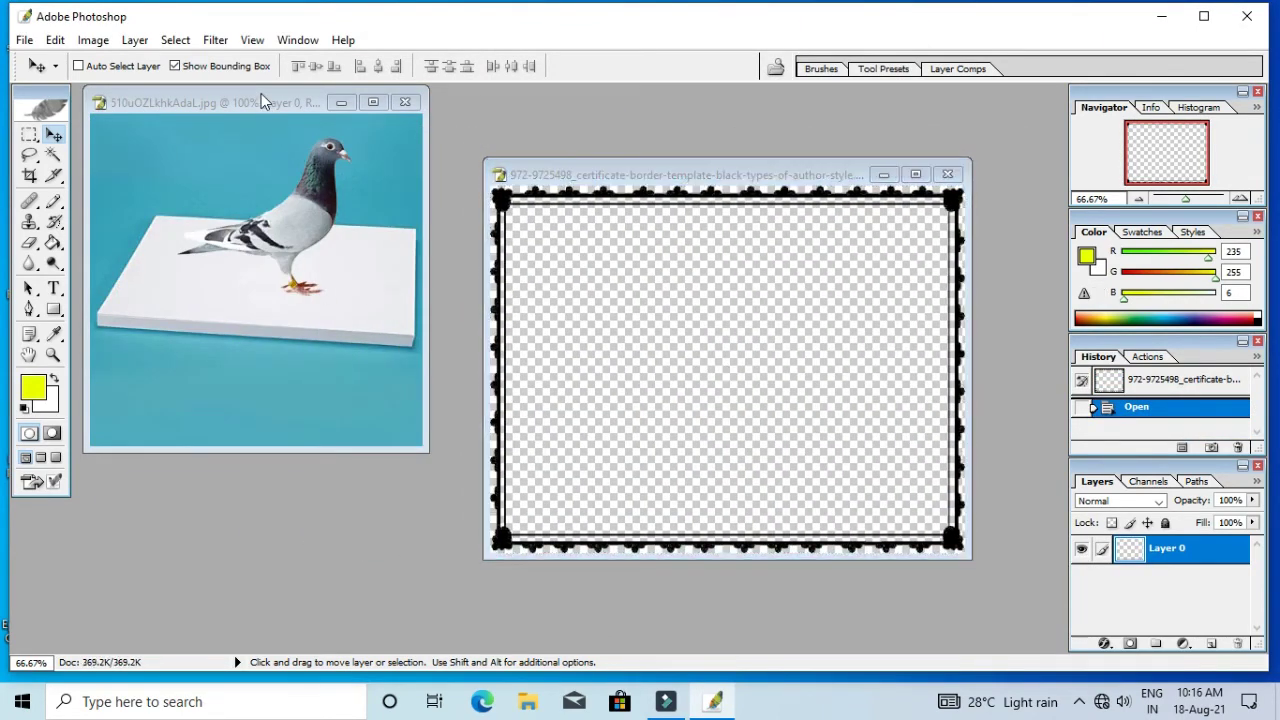
# Drag the black border onto the pigeon photo as Layer 1.
pyautogui.doubleClick(261, 100)
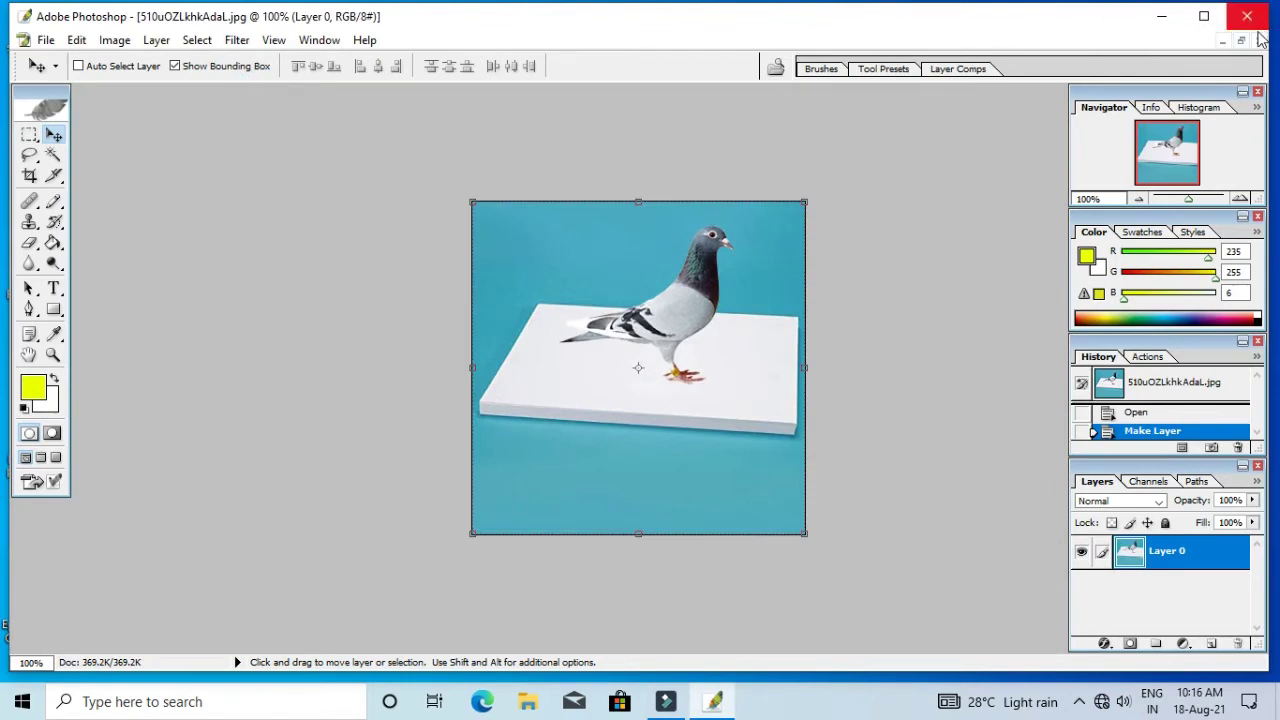
pyautogui.click(1240, 40)
pyautogui.click(774, 316)
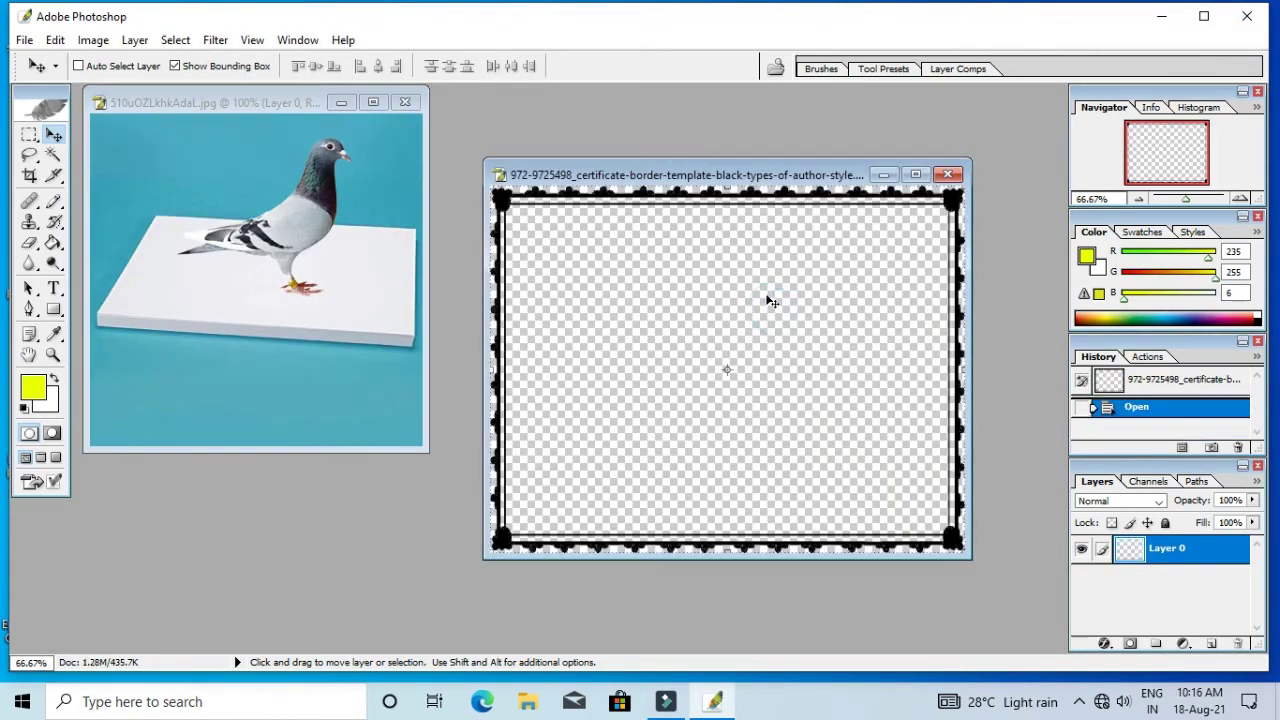
pyautogui.moveTo(771, 300); pyautogui.dragTo(644, 373)
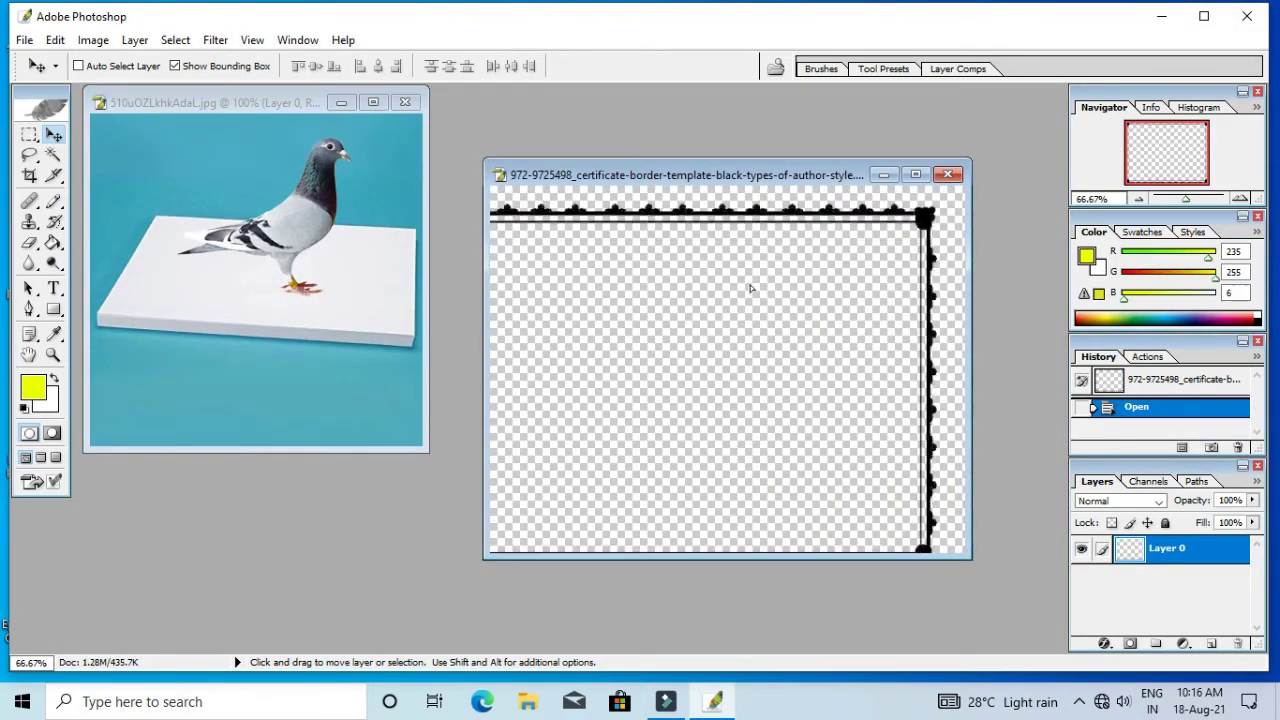
pyautogui.moveTo(644, 373); pyautogui.dragTo(337, 289)
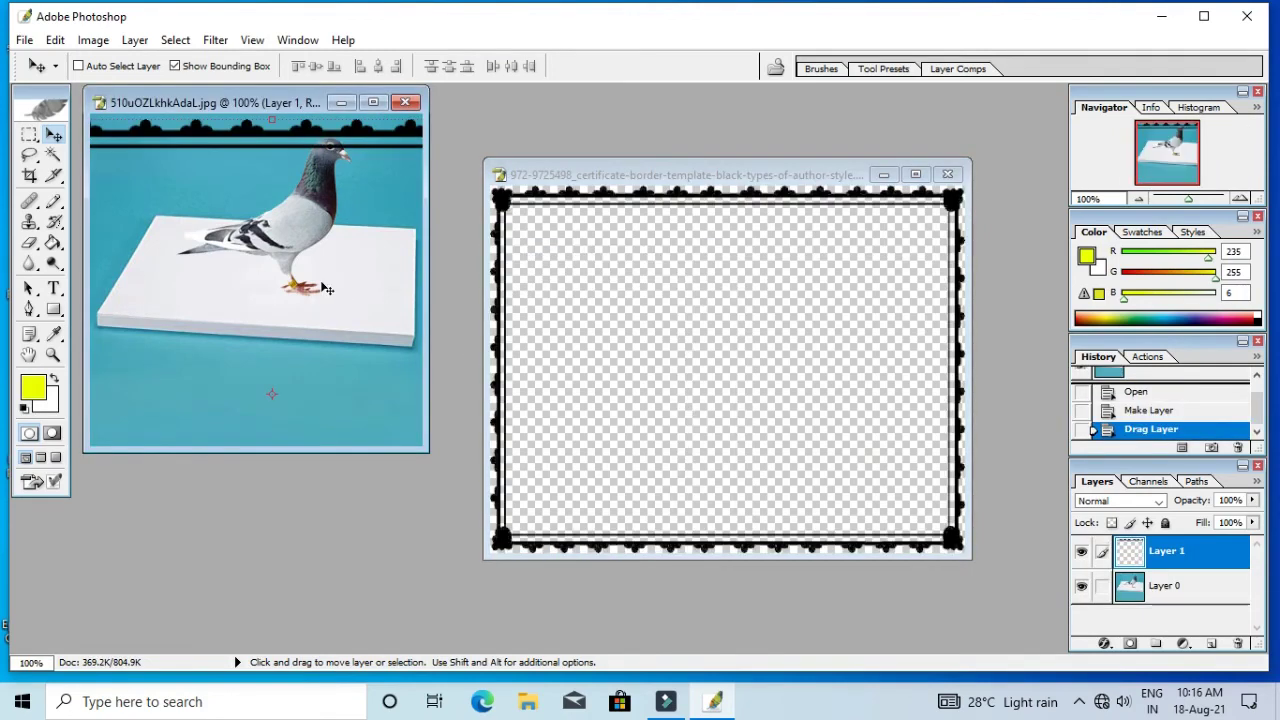
# Scale the black border to about 61%, then 48.8%, and fit it to the photo's edges.
pyautogui.click(372, 103)
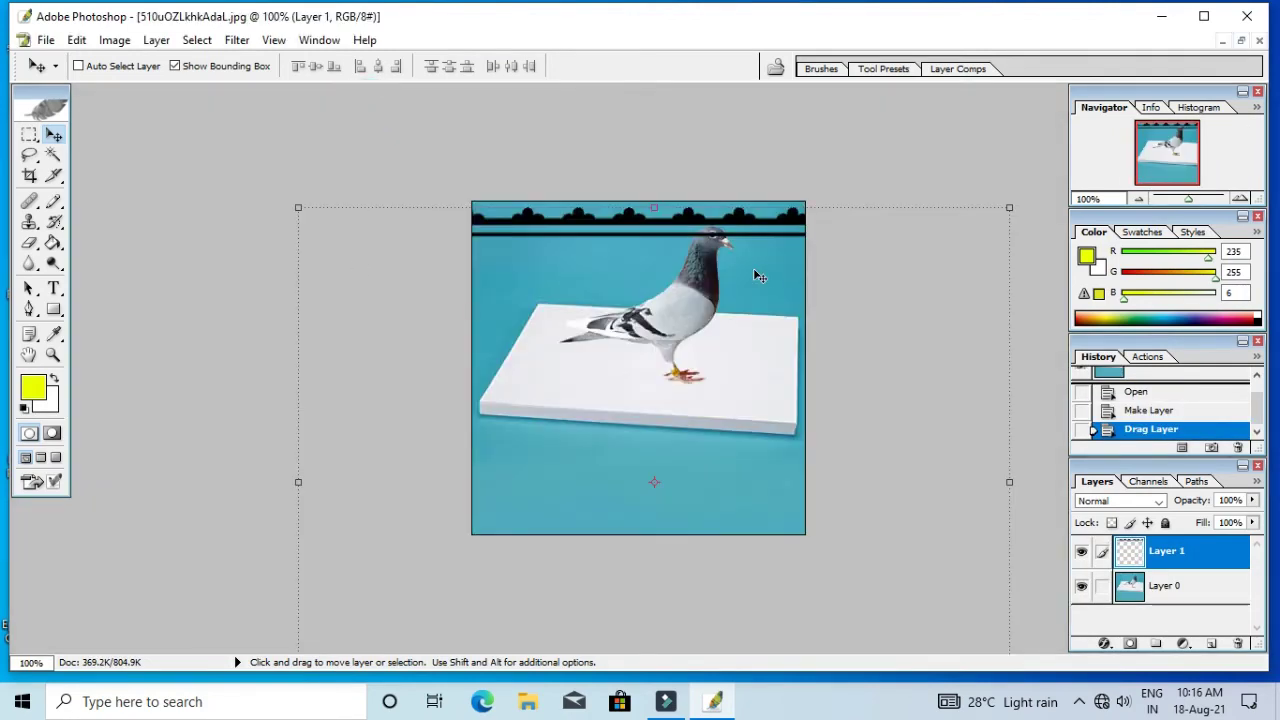
pyautogui.moveTo(753, 268); pyautogui.dragTo(757, 263)
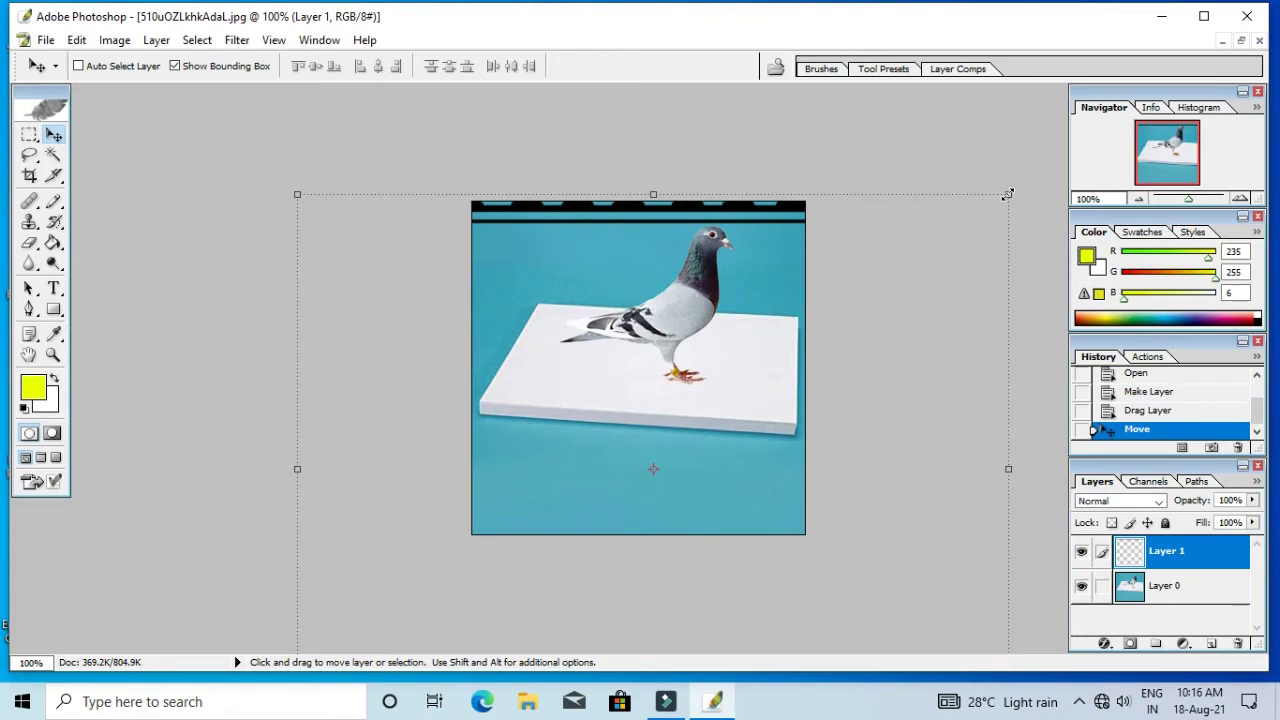
pyautogui.moveTo(1007, 194); pyautogui.dragTo(733, 408)
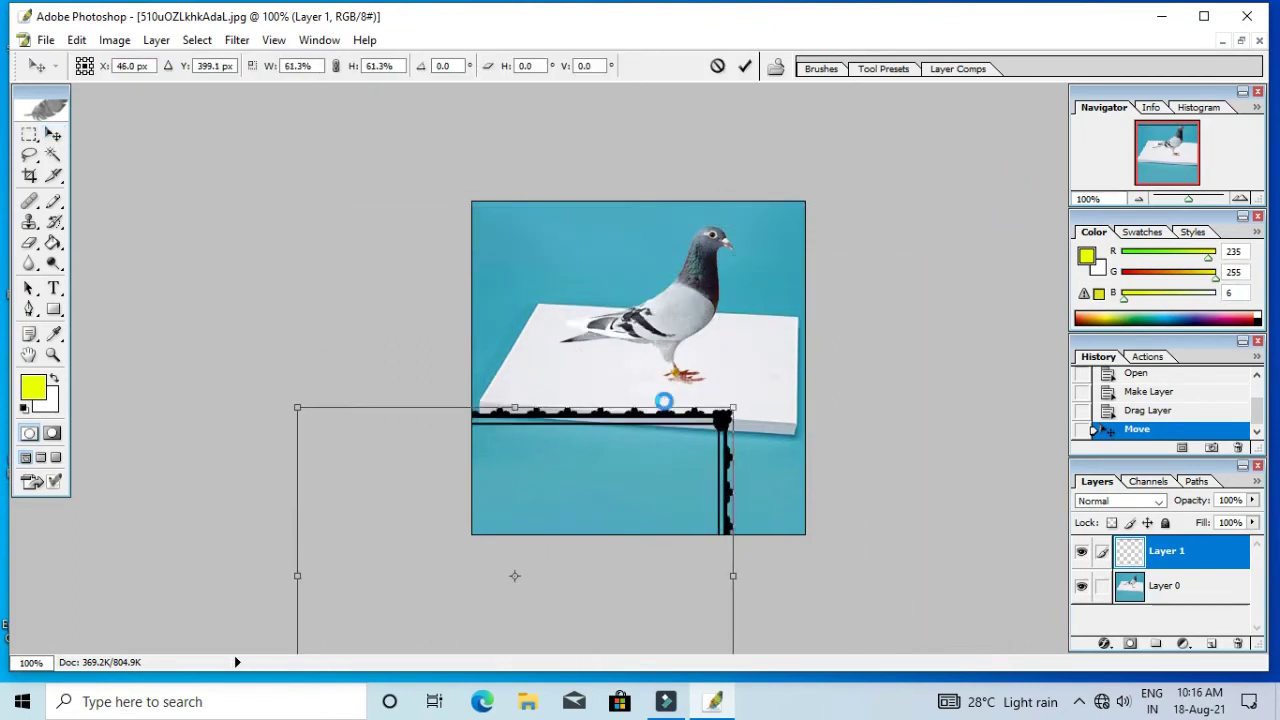
pyautogui.moveTo(516, 480)
pyautogui.mouseDown()
pyautogui.moveTo(576, 329)
pyautogui.moveTo(608, 288)
pyautogui.mouseUp()
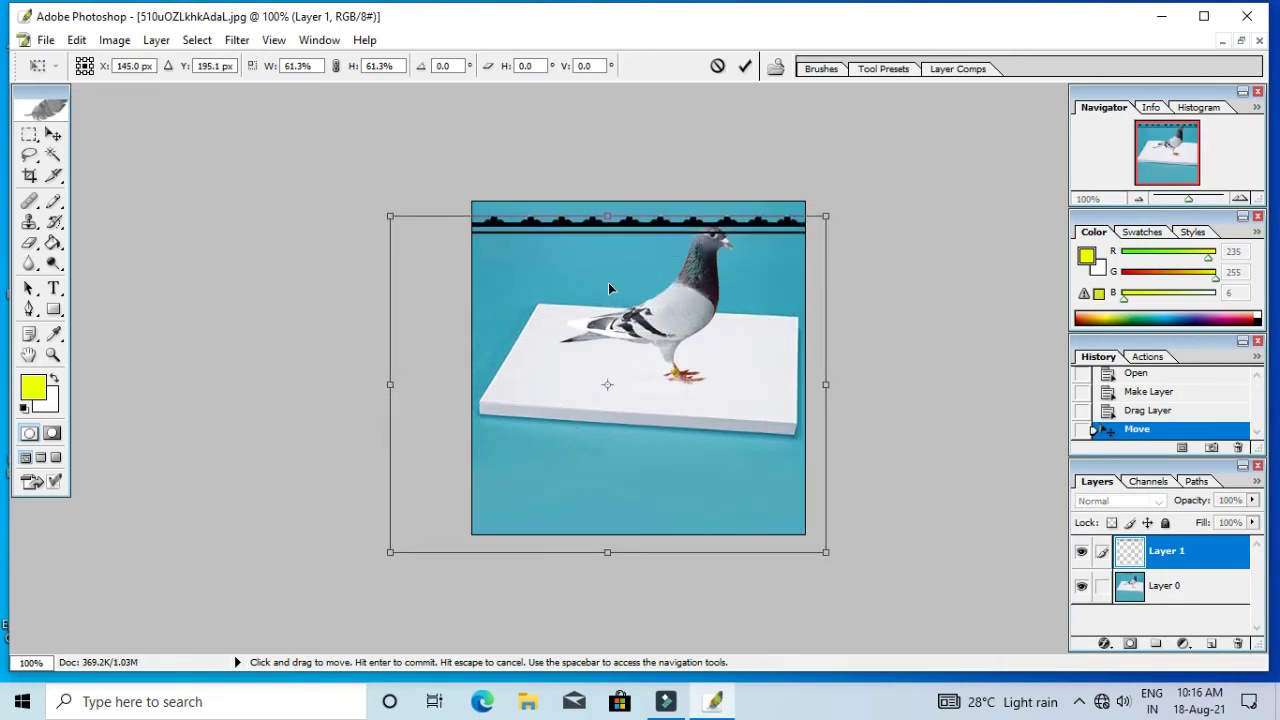
pyautogui.moveTo(389, 213); pyautogui.dragTo(480, 277)
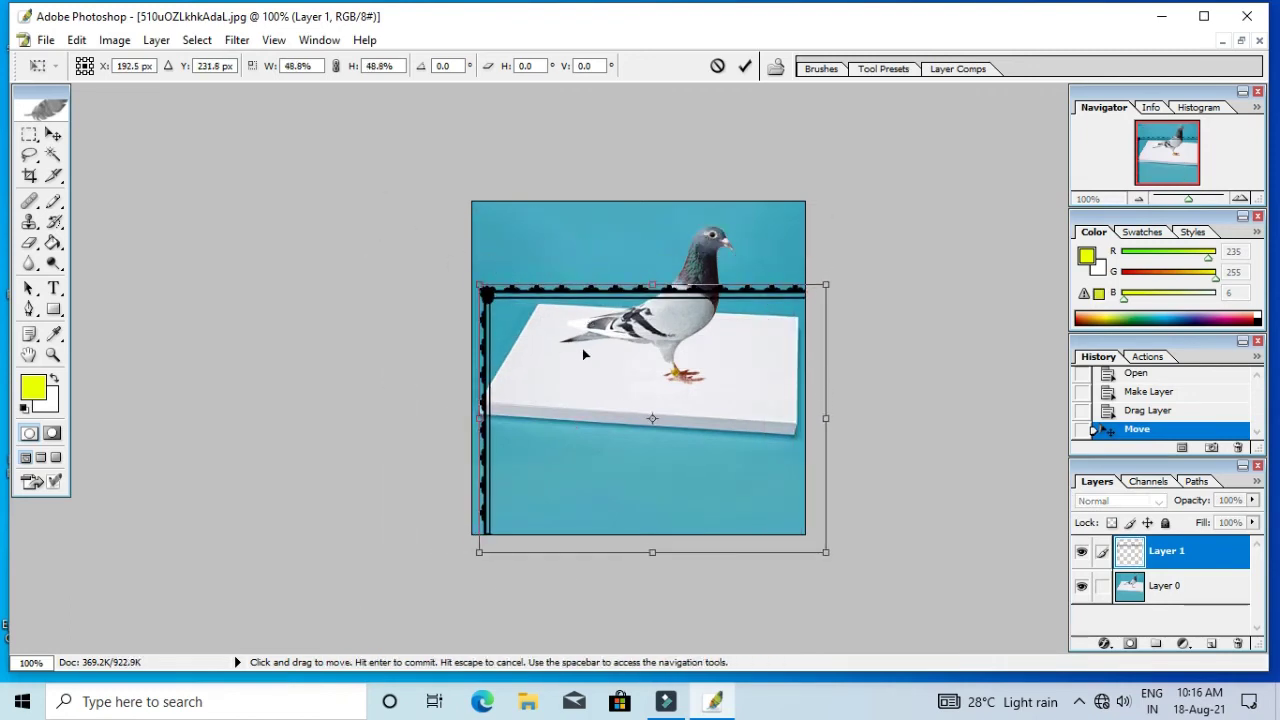
pyautogui.moveTo(582, 349)
pyautogui.mouseDown()
pyautogui.moveTo(565, 314)
pyautogui.moveTo(571, 282)
pyautogui.mouseUp()
pyautogui.press('Up')
pyautogui.press('Up')
pyautogui.press('Up')
pyautogui.press('Up')
pyautogui.press('Up')
pyautogui.press('Up')
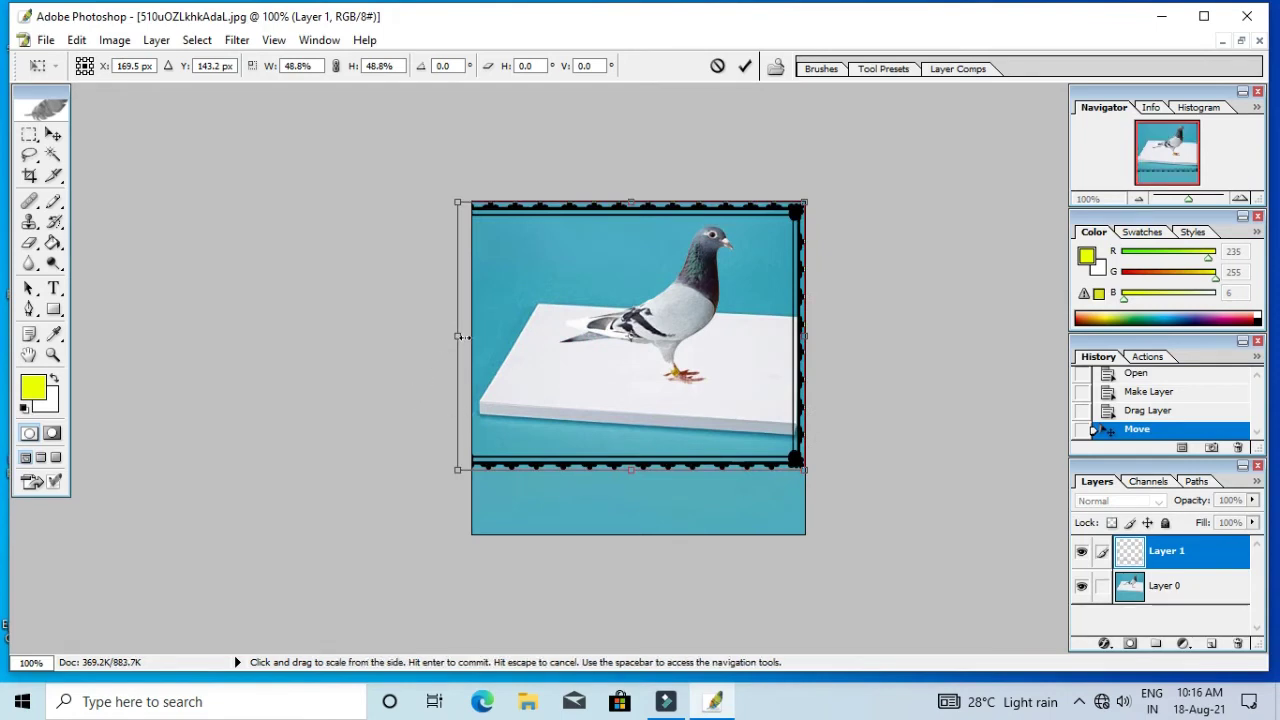
pyautogui.moveTo(458, 336); pyautogui.dragTo(472, 336)
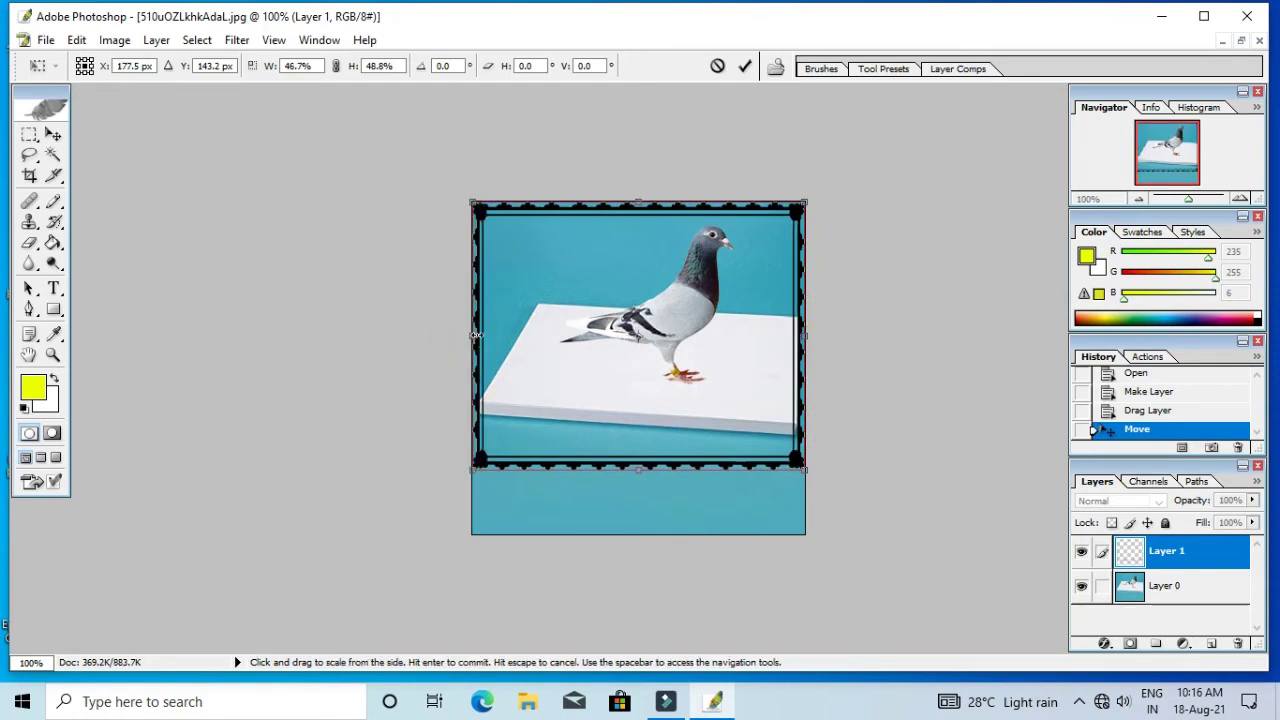
pyautogui.moveTo(638, 470); pyautogui.dragTo(638, 532)
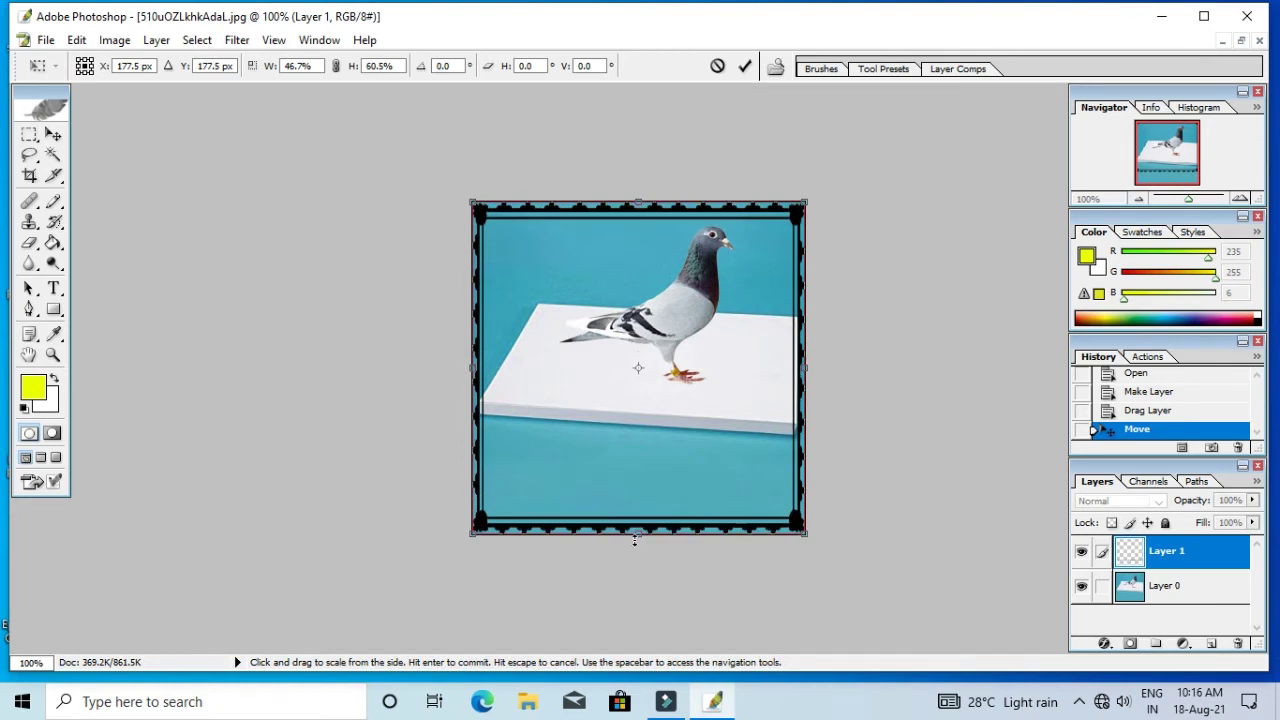
# Commit the border resize and zoom in on the framed photo.
pyautogui.click(748, 66)
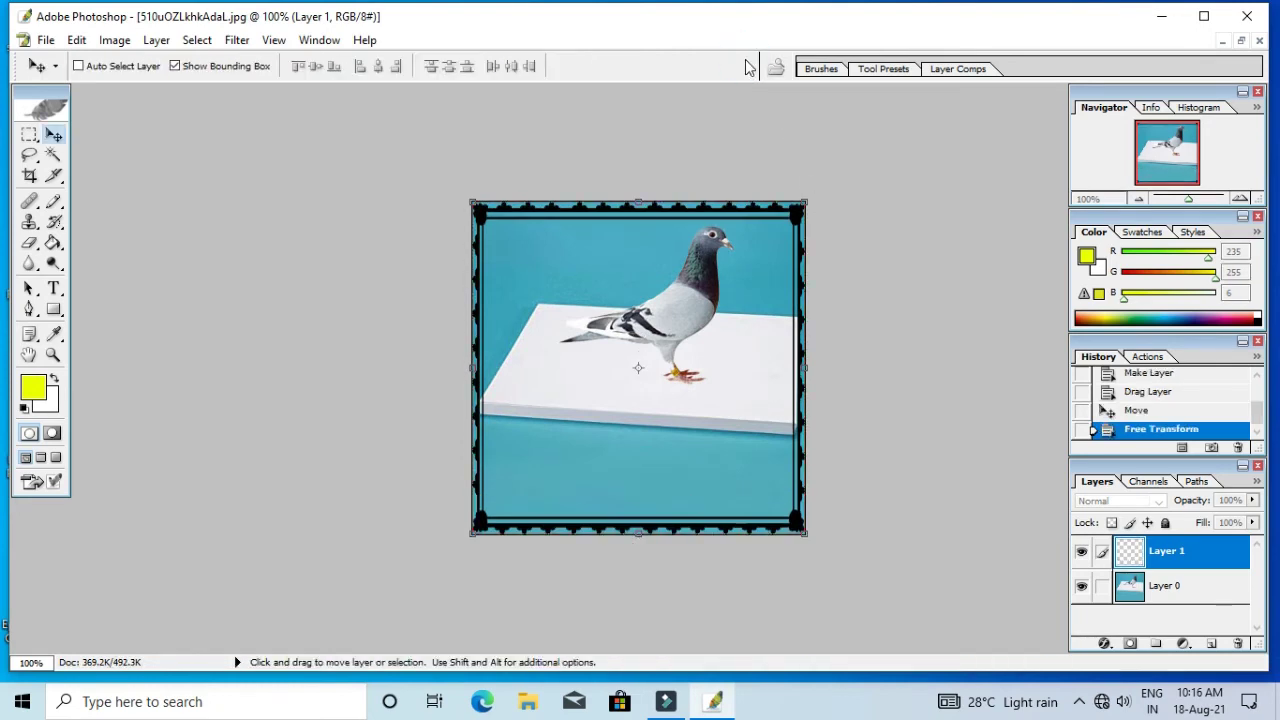
pyautogui.hotkey('ctrl', '0')
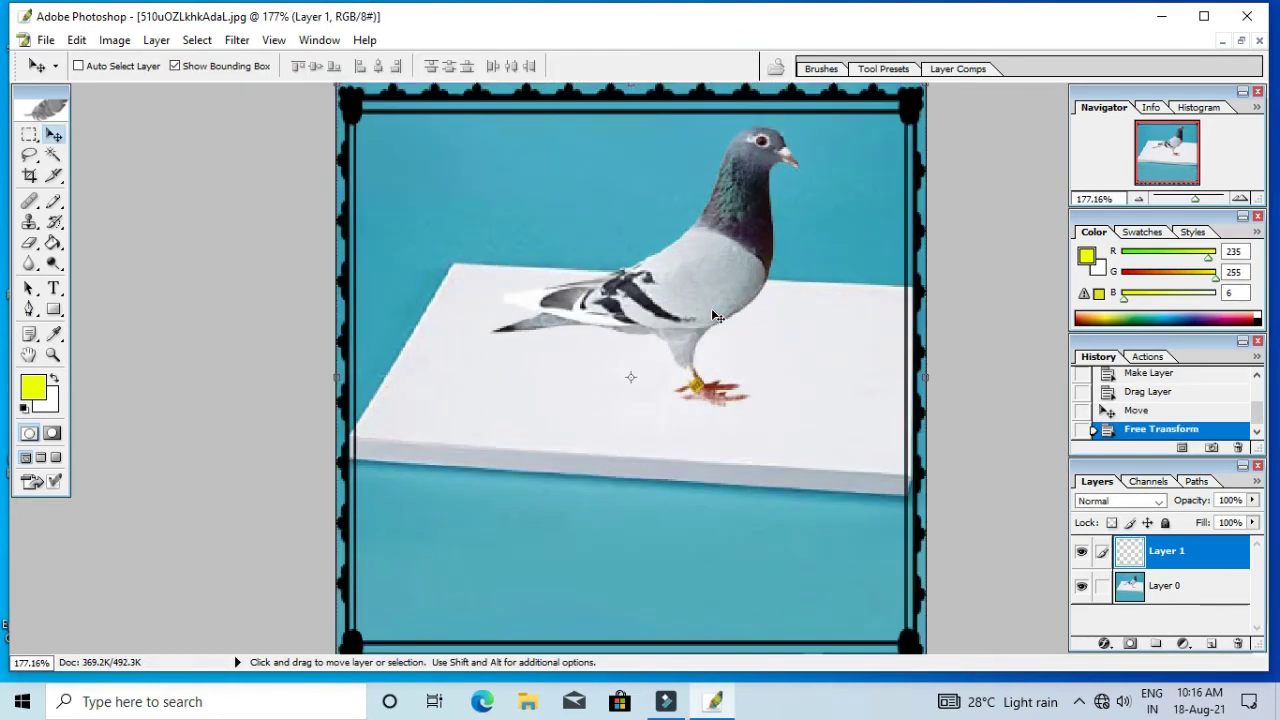
pyautogui.scroll(-1, 713, 316)
pyautogui.scroll(-1, 713, 316)
pyautogui.scroll(-1, 713, 316)
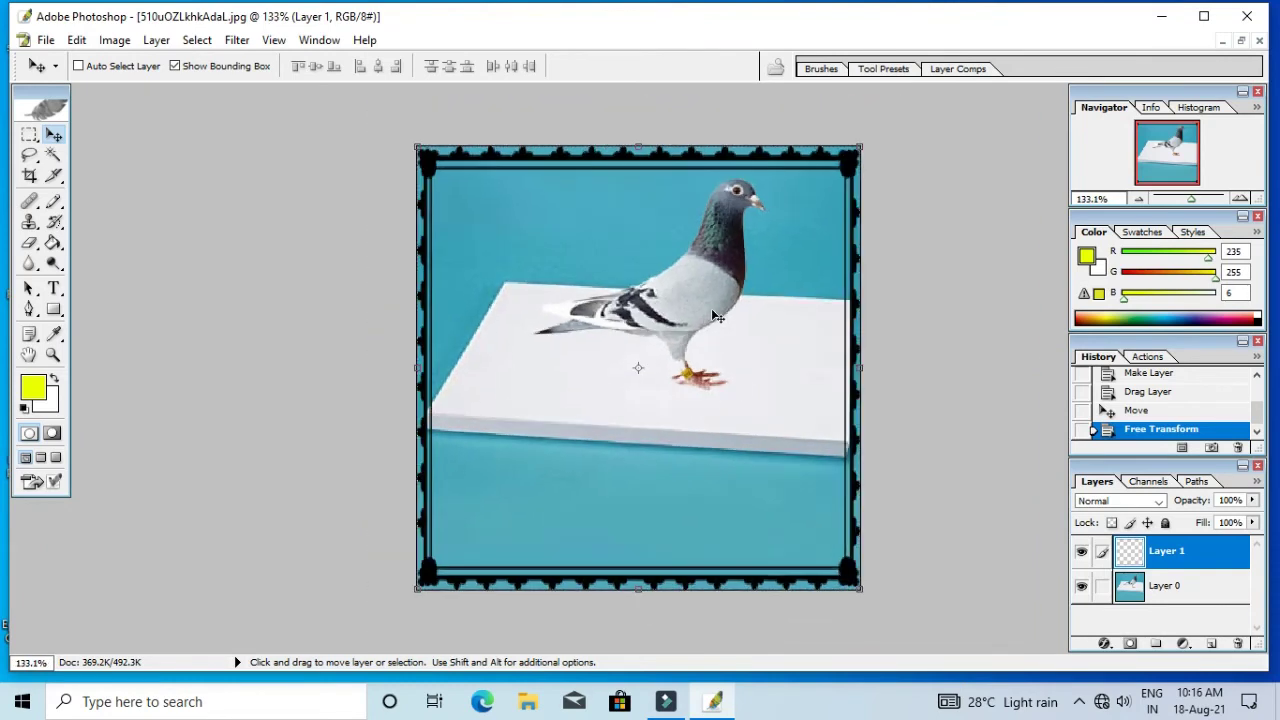
pyautogui.scroll(1, 713, 316)
pyautogui.scroll(-1, 713, 316)
# Delete Layer 1 holding the black border.
pyautogui.rightClick(1188, 551)
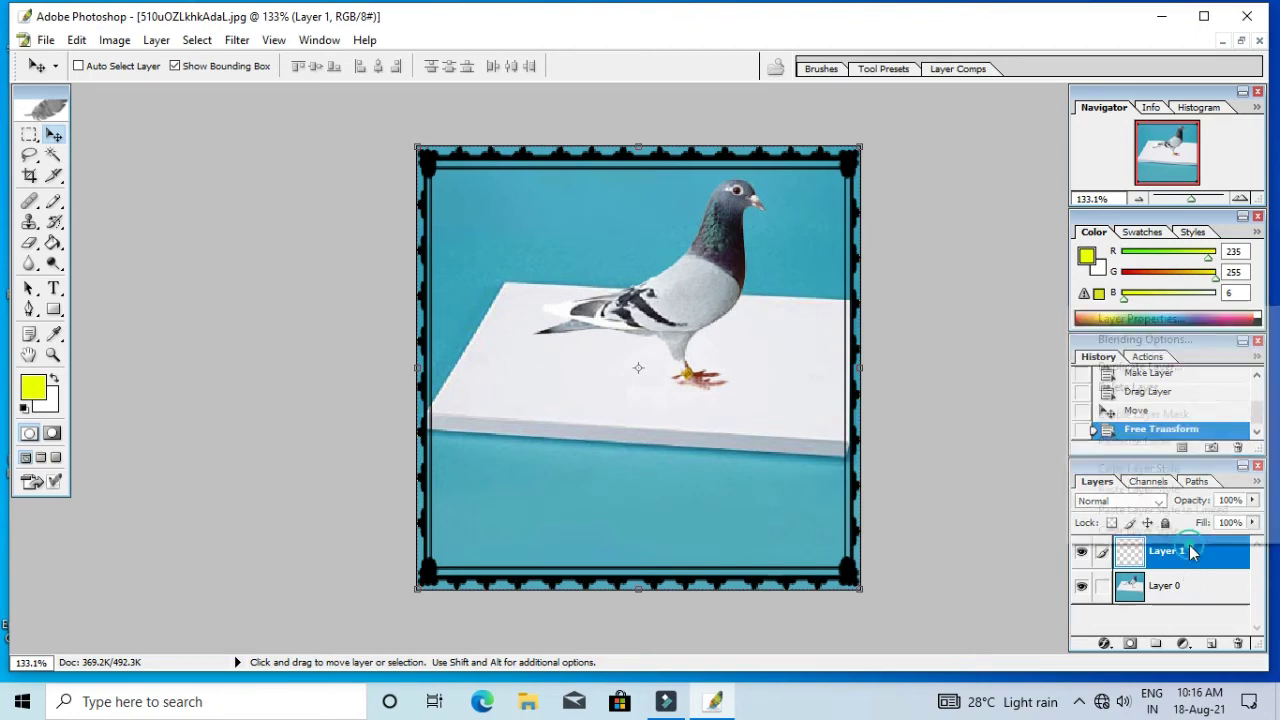
pyautogui.click(1143, 387)
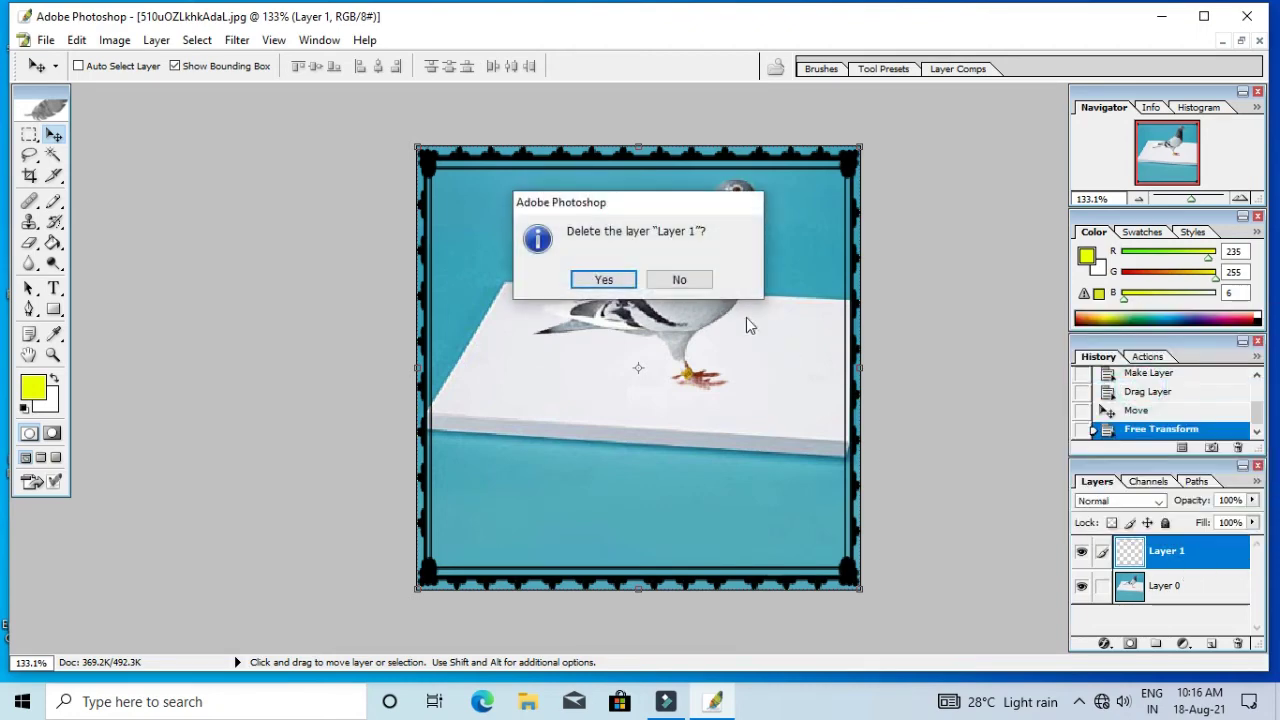
pyautogui.click(611, 279)
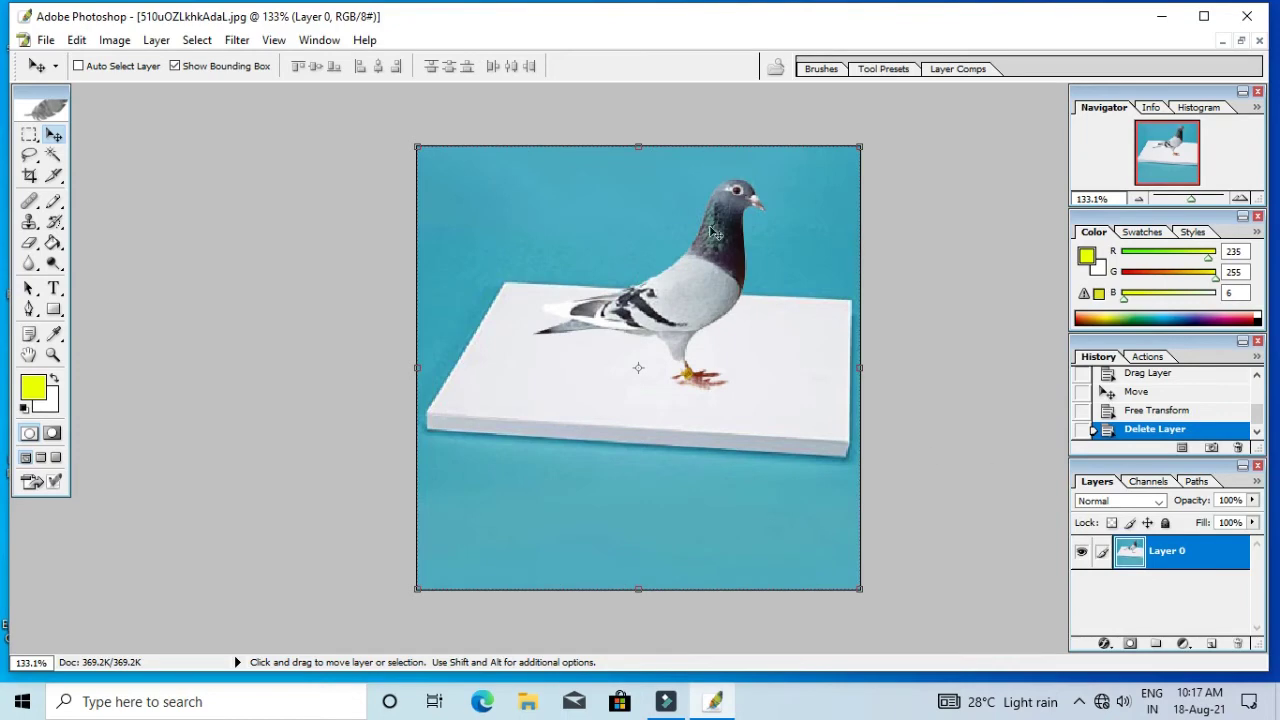
# Open the pink border image certificate-border-png-14.png.
pyautogui.click(46, 40)
pyautogui.click(88, 84)
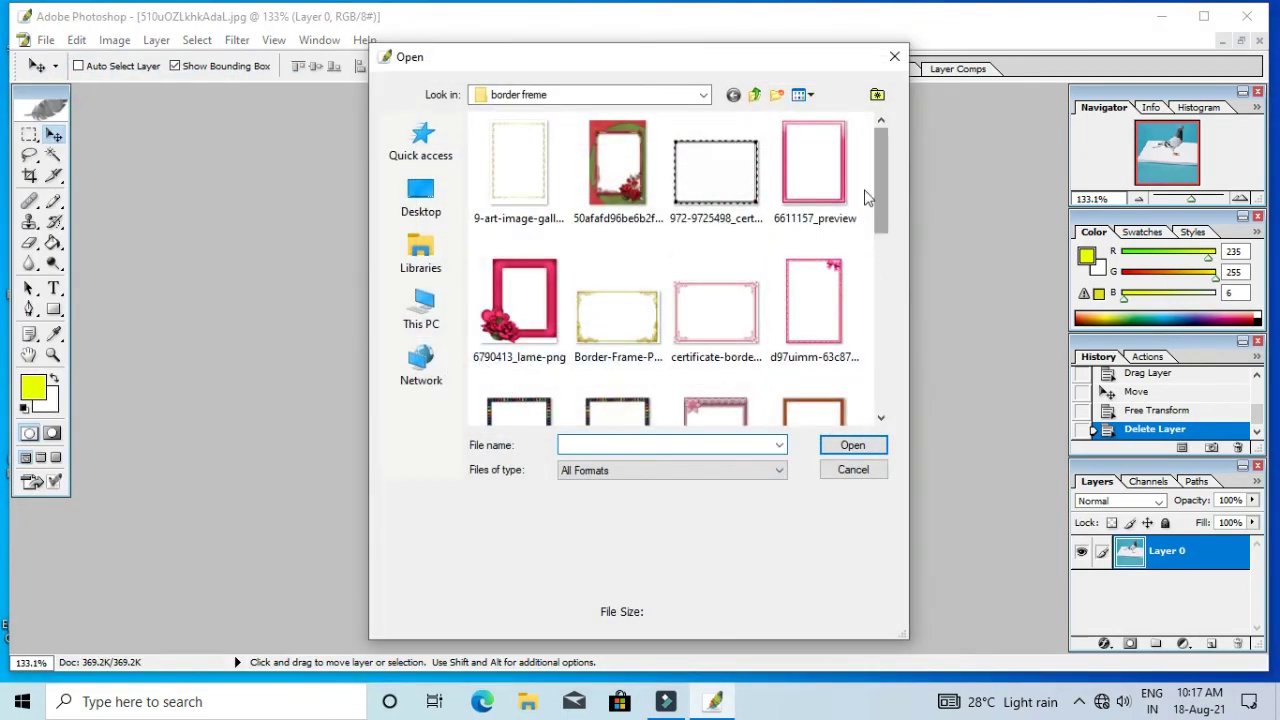
pyautogui.click(727, 322)
pyautogui.click(852, 445)
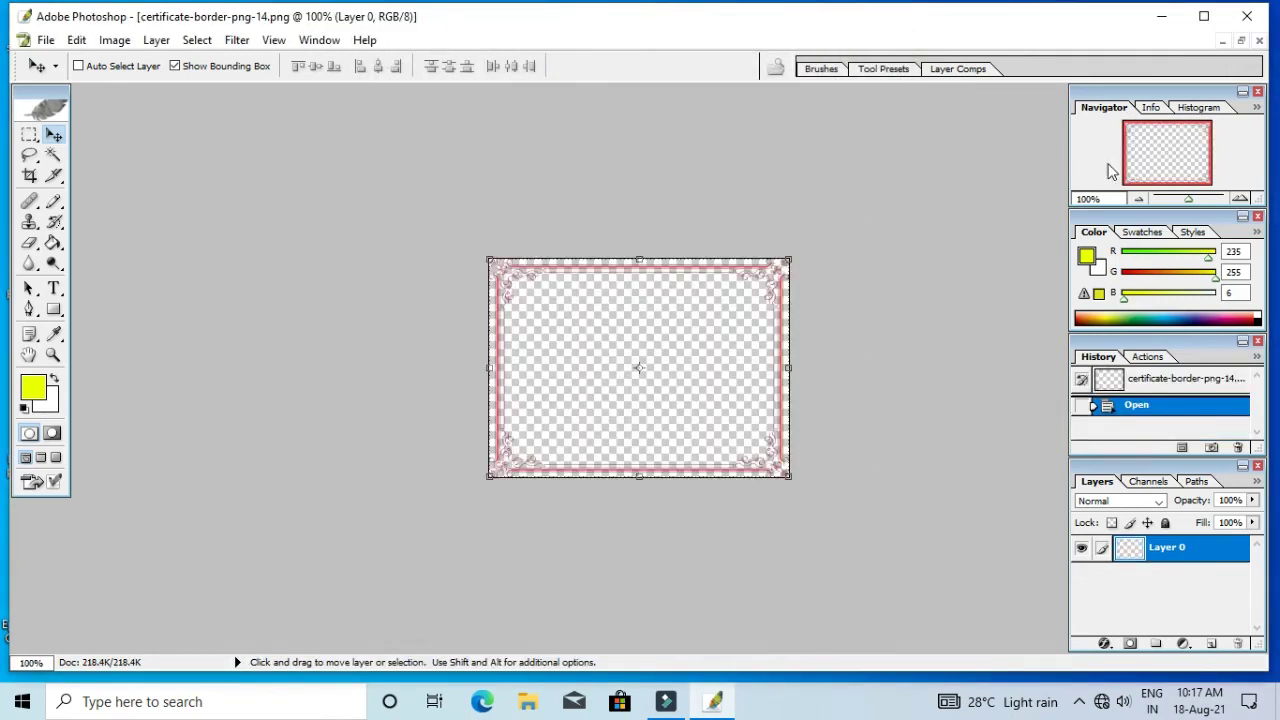
# Close the black border image and drag the pink border onto the pigeon photo.
pyautogui.click(1241, 41)
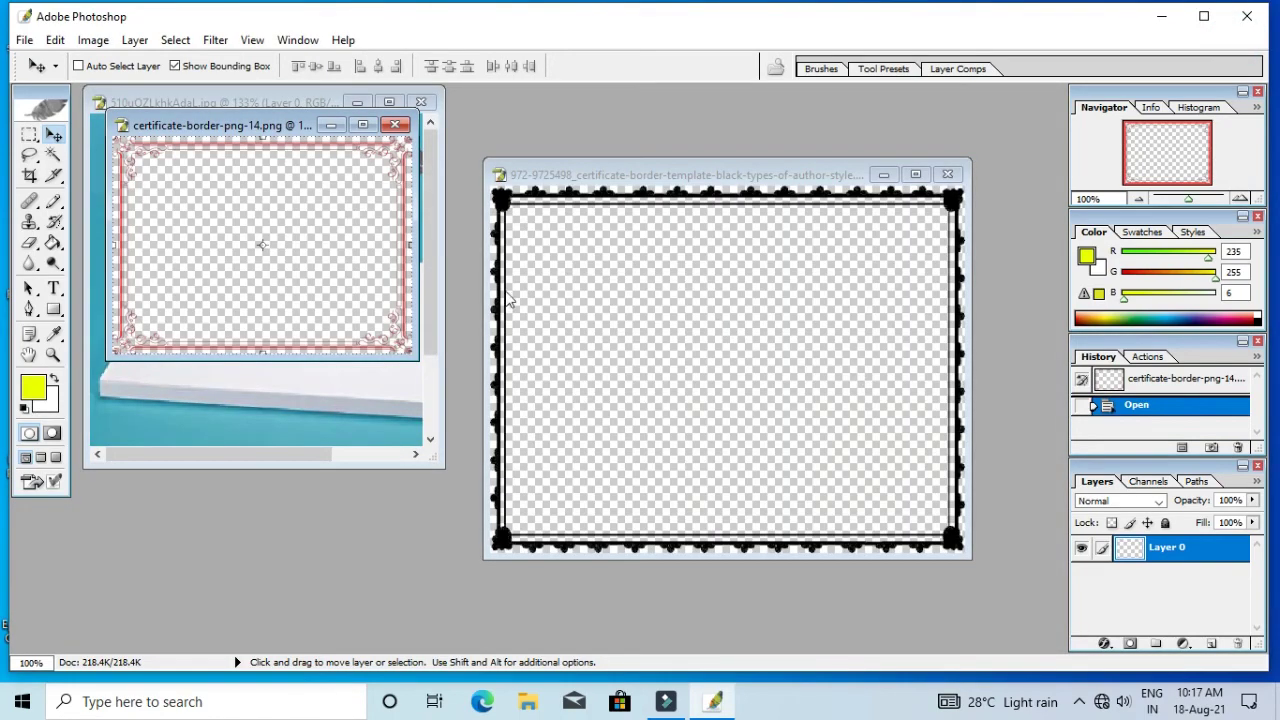
pyautogui.click(947, 174)
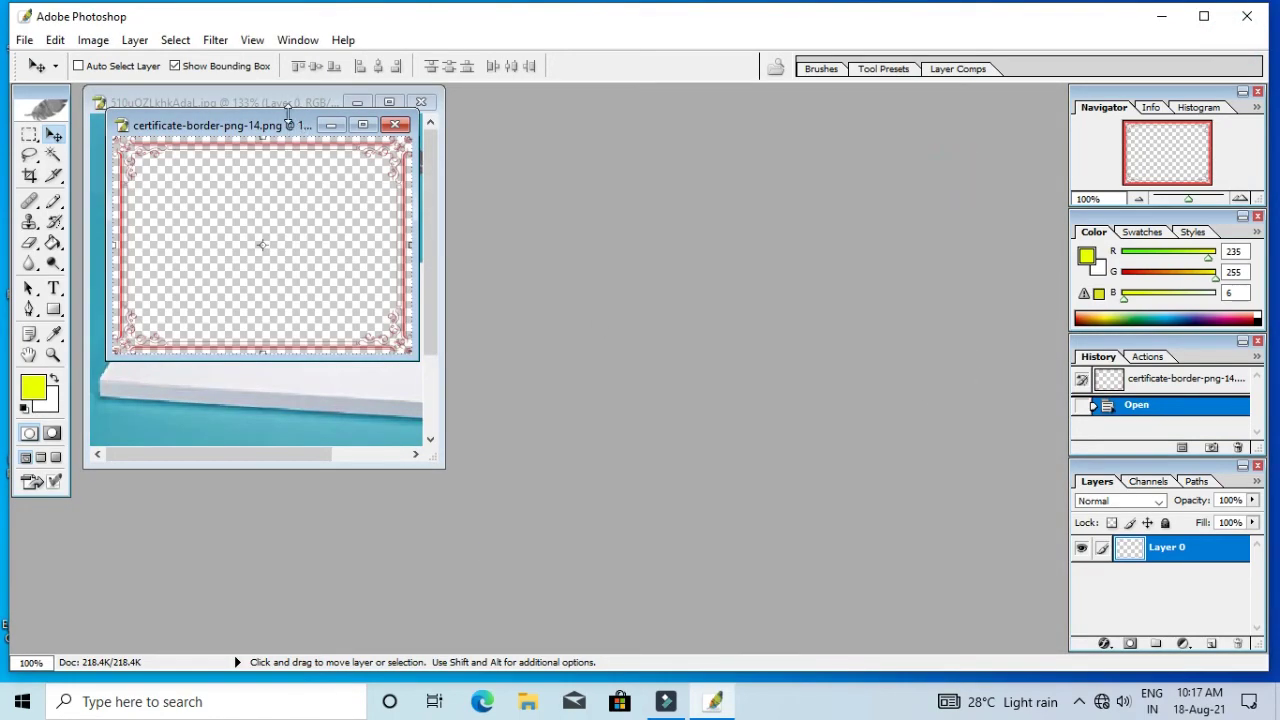
pyautogui.moveTo(288, 118); pyautogui.dragTo(574, 170)
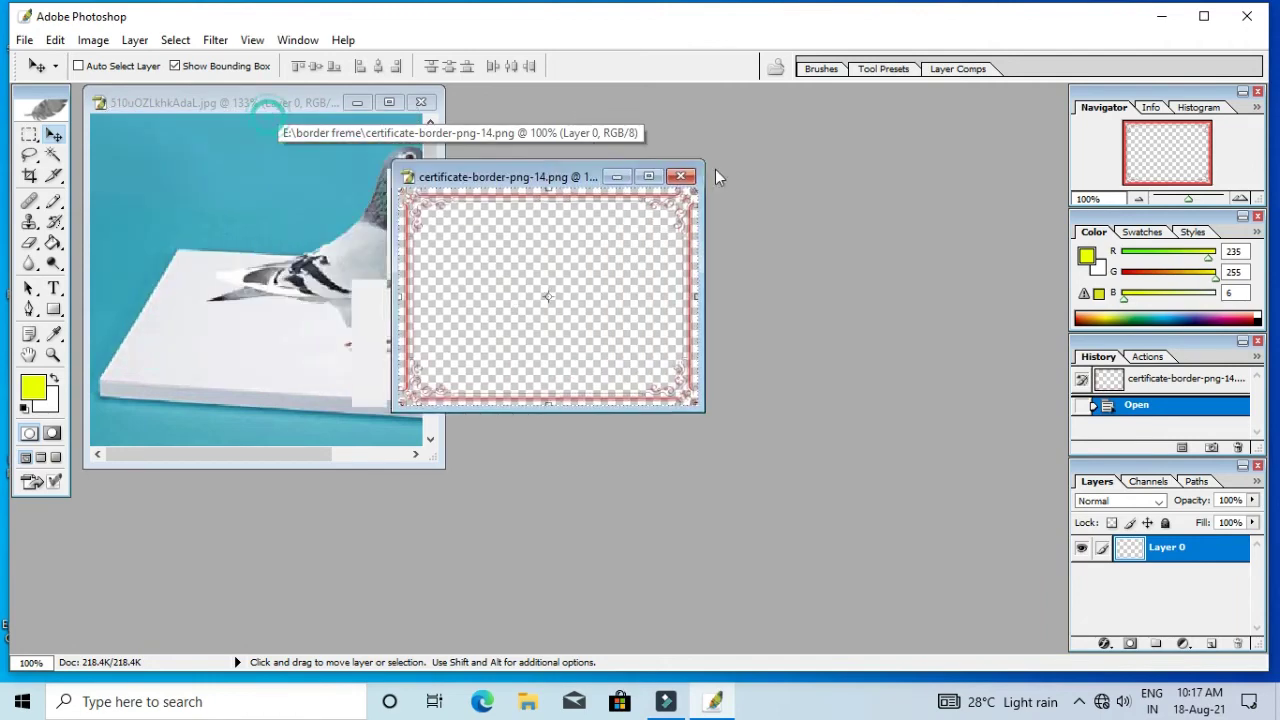
pyautogui.moveTo(715, 177); pyautogui.dragTo(858, 178)
pyautogui.moveTo(846, 271)
pyautogui.mouseDown()
pyautogui.moveTo(370, 298)
pyautogui.moveTo(320, 282)
pyautogui.mouseUp()
# Stretch the pink border to cover the whole pigeon photo and commit the transform.
pyautogui.click(389, 102)
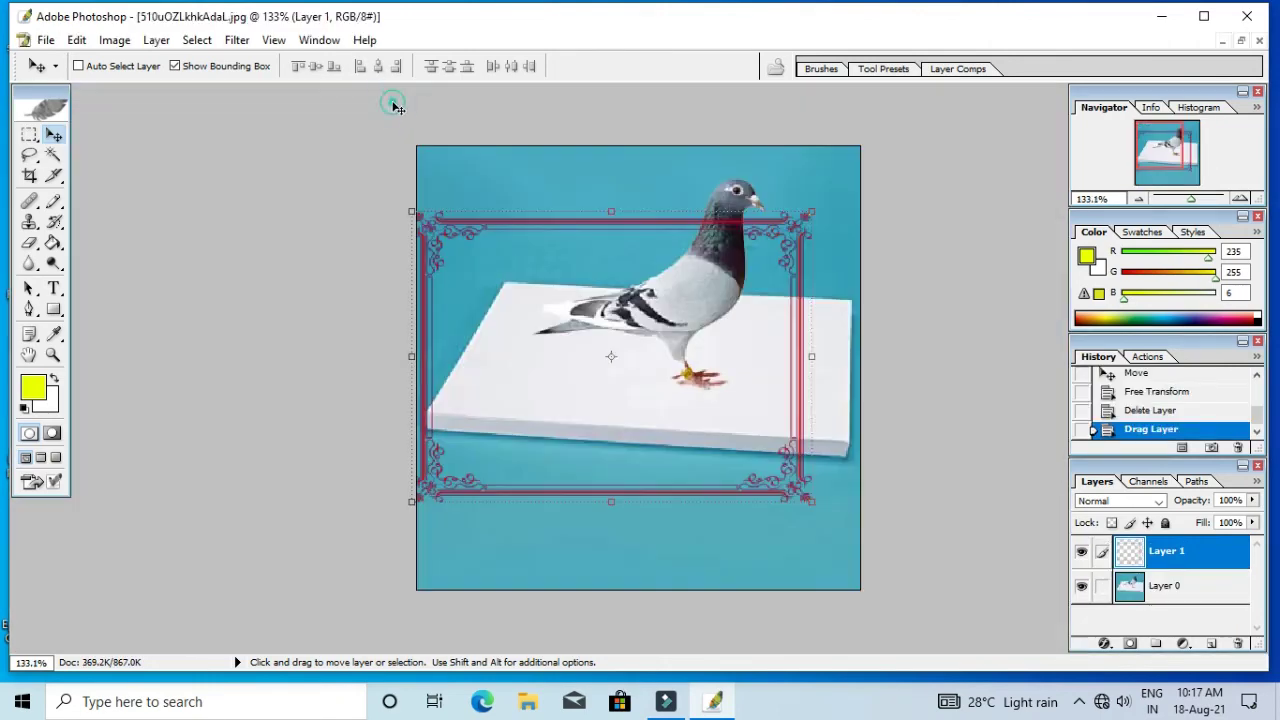
pyautogui.moveTo(636, 324); pyautogui.dragTo(682, 256)
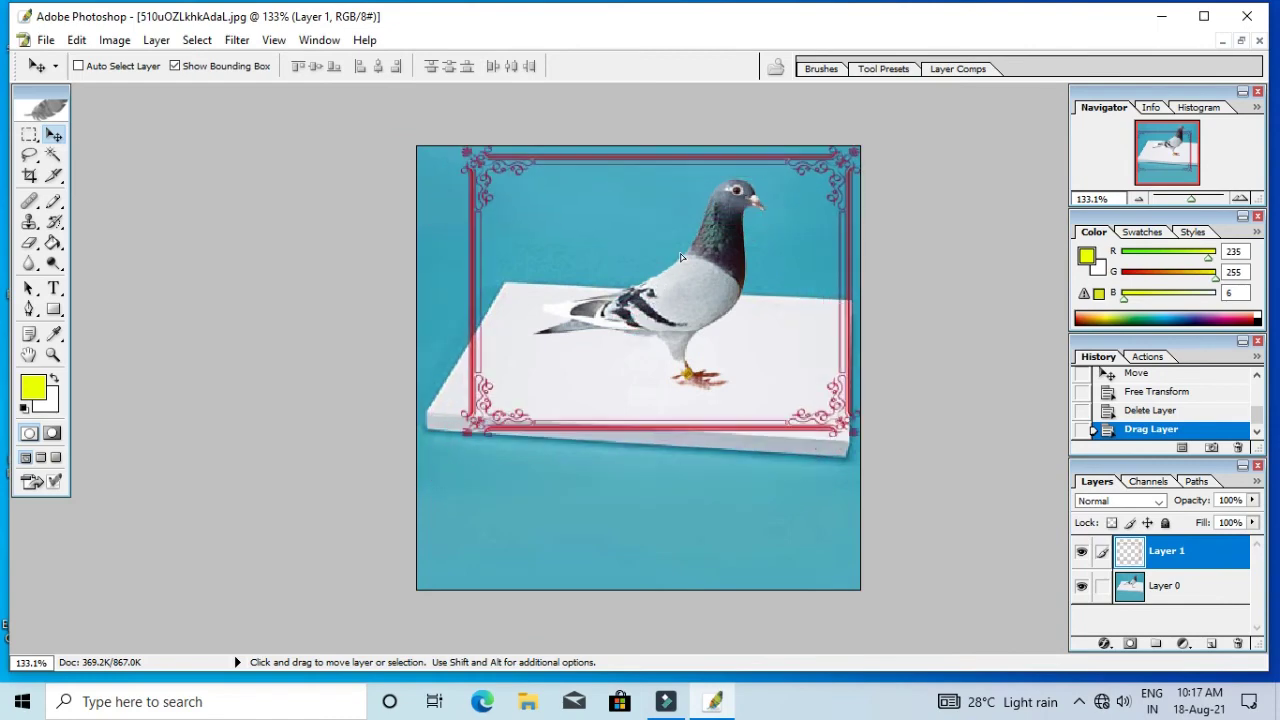
pyautogui.moveTo(459, 435); pyautogui.dragTo(417, 443)
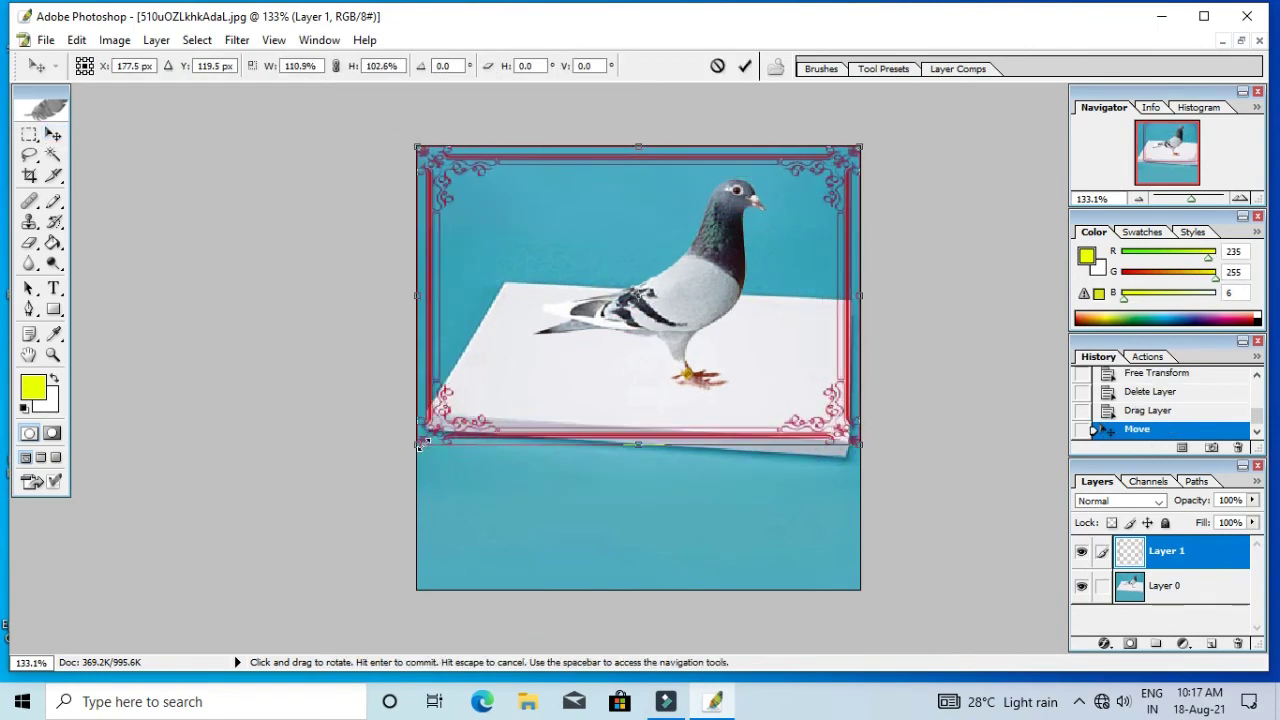
pyautogui.moveTo(640, 447); pyautogui.dragTo(632, 590)
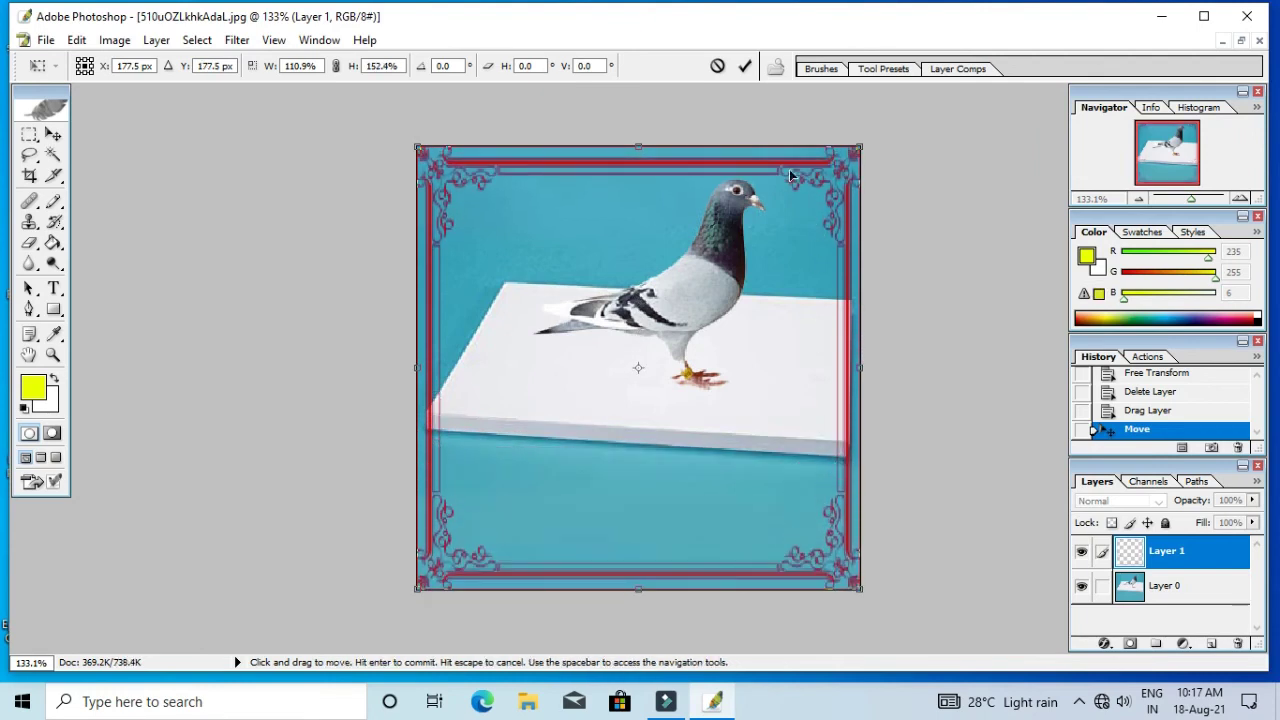
pyautogui.click(745, 68)
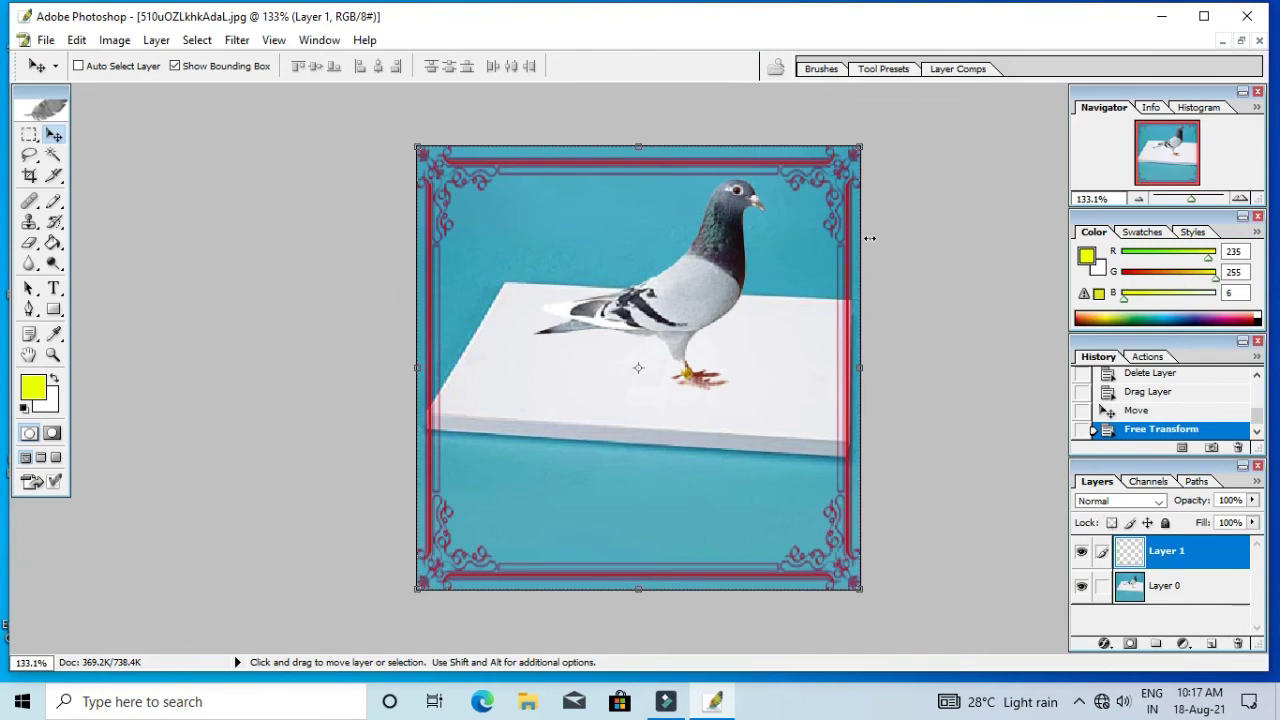
# Close the pigeon photo without saving, close the border image, and quit Photoshop.
pyautogui.click(1259, 40)
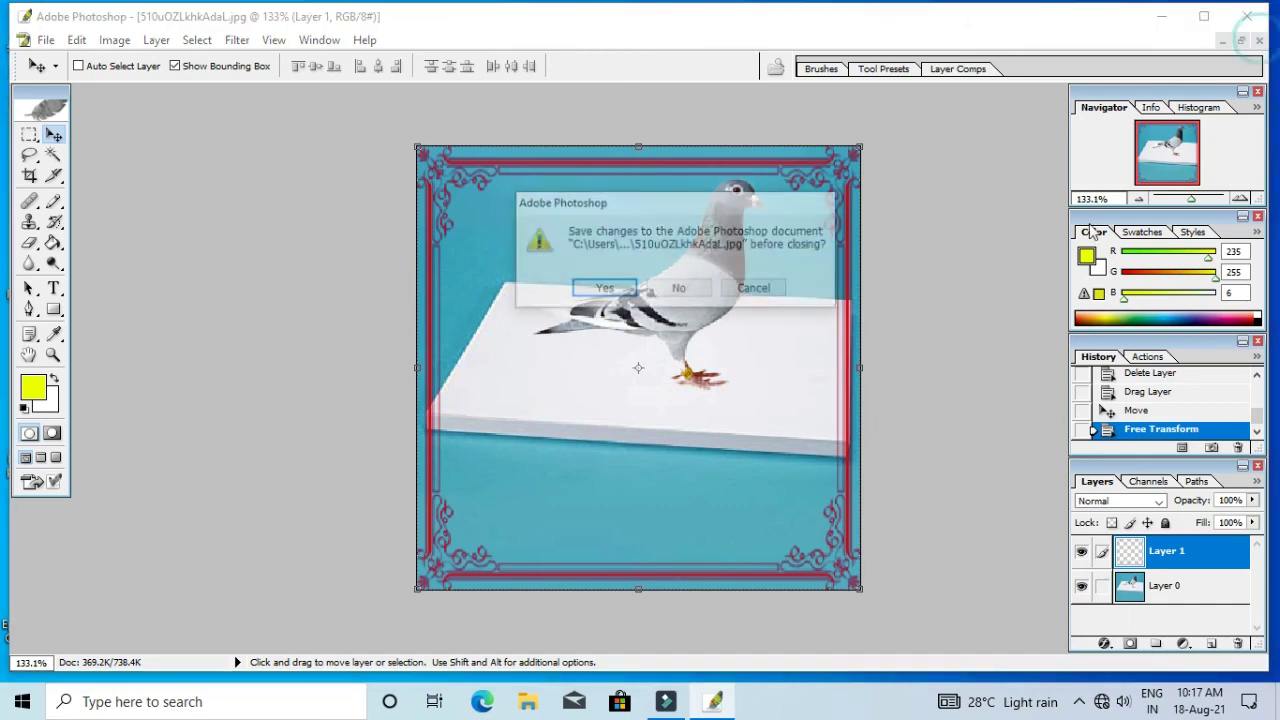
pyautogui.click(692, 290)
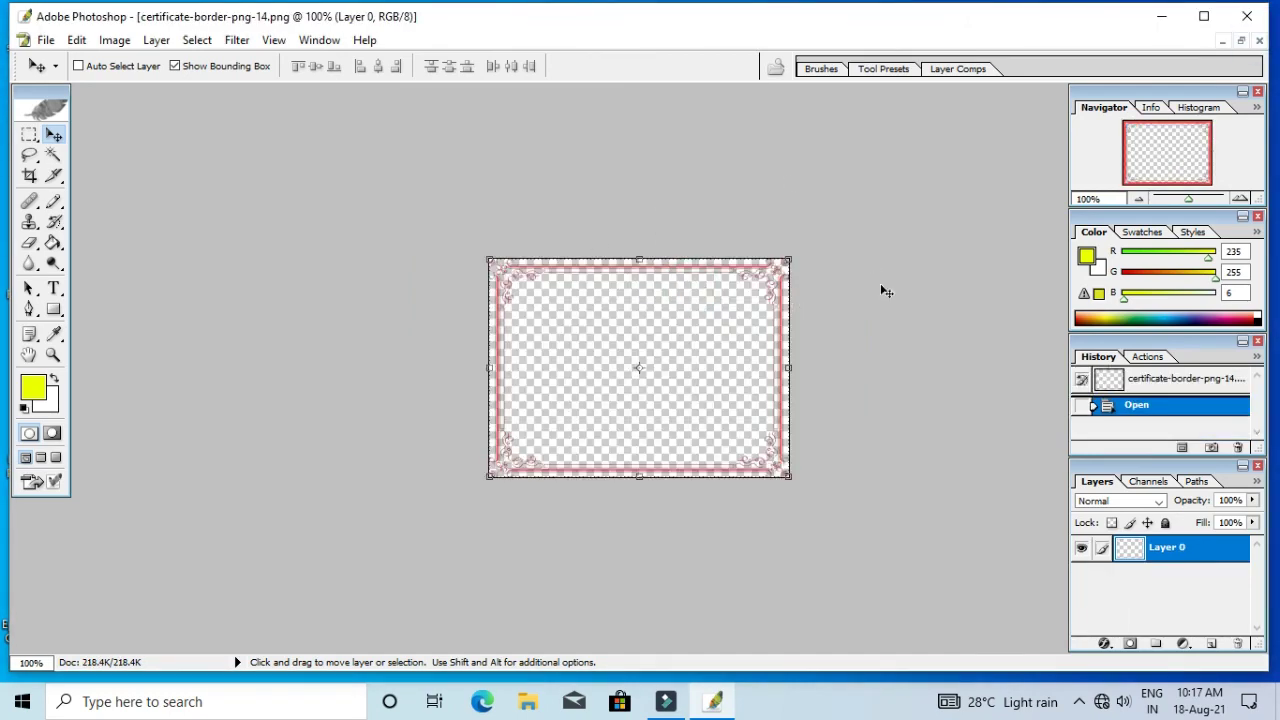
pyautogui.click(1260, 41)
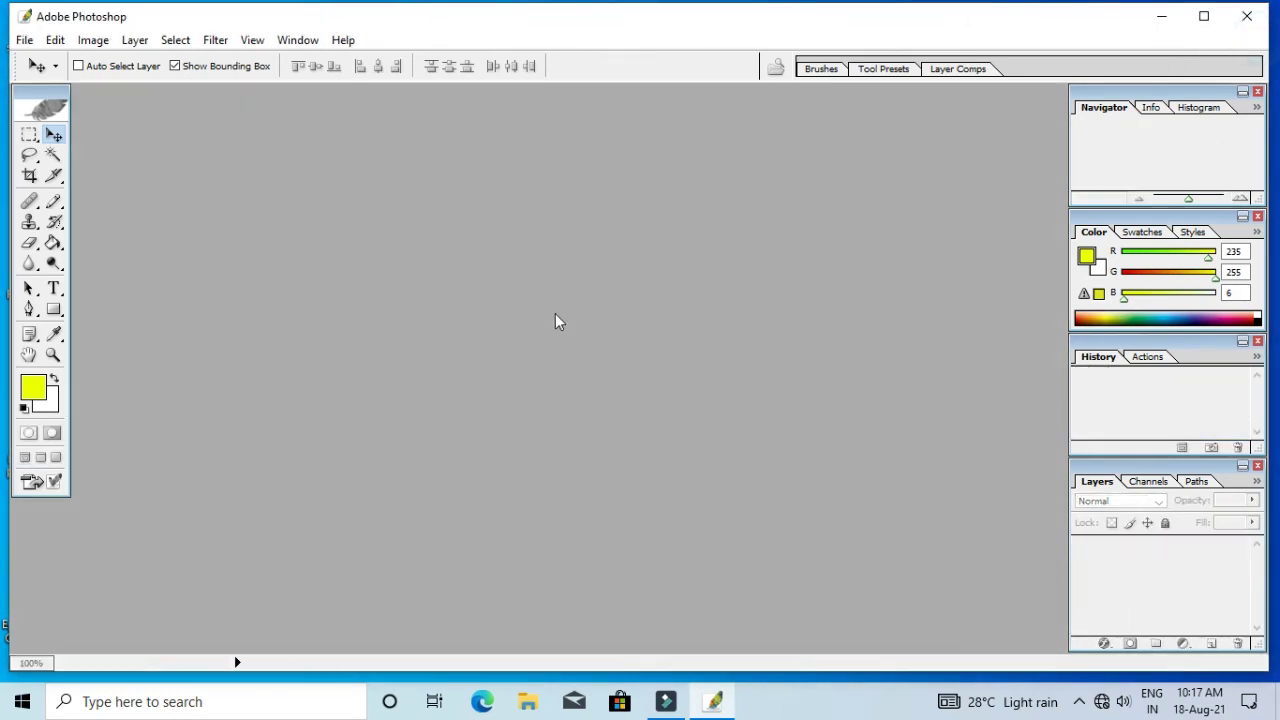
pyautogui.click(1247, 16)
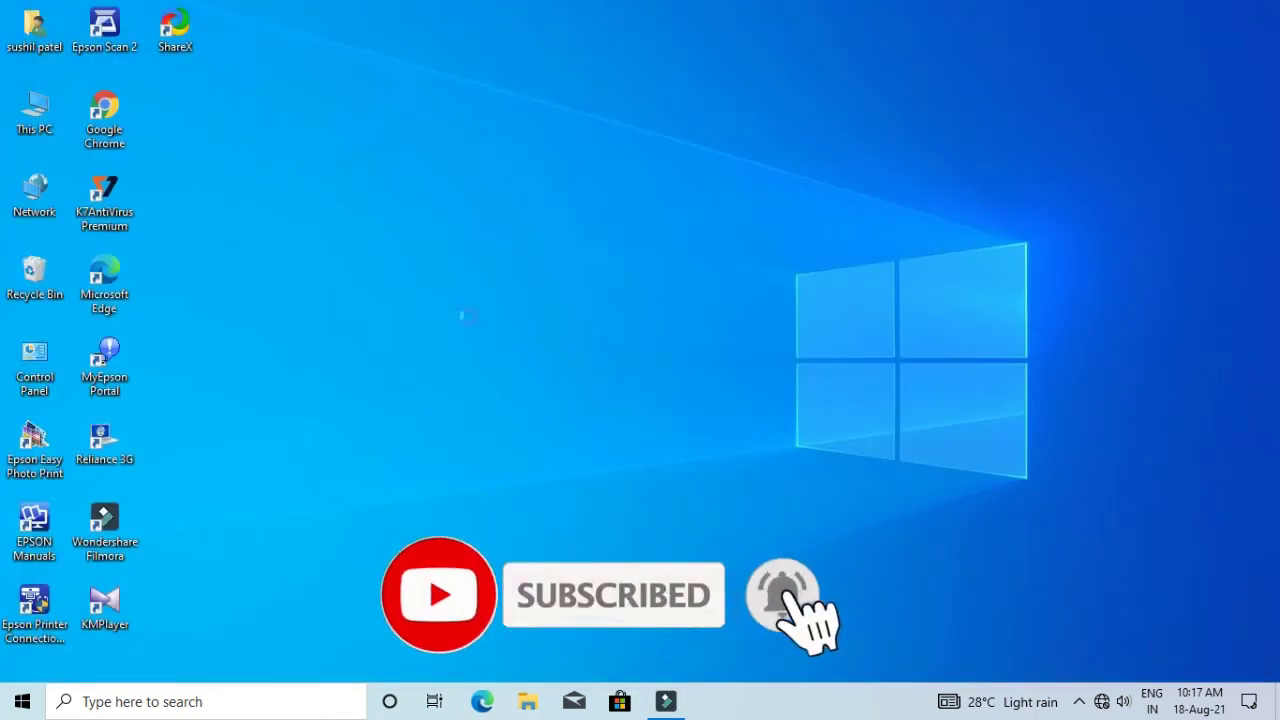
# Refresh the Windows desktop twice via its right-click menu.
pyautogui.rightClick(483, 220)
pyautogui.click(538, 277)
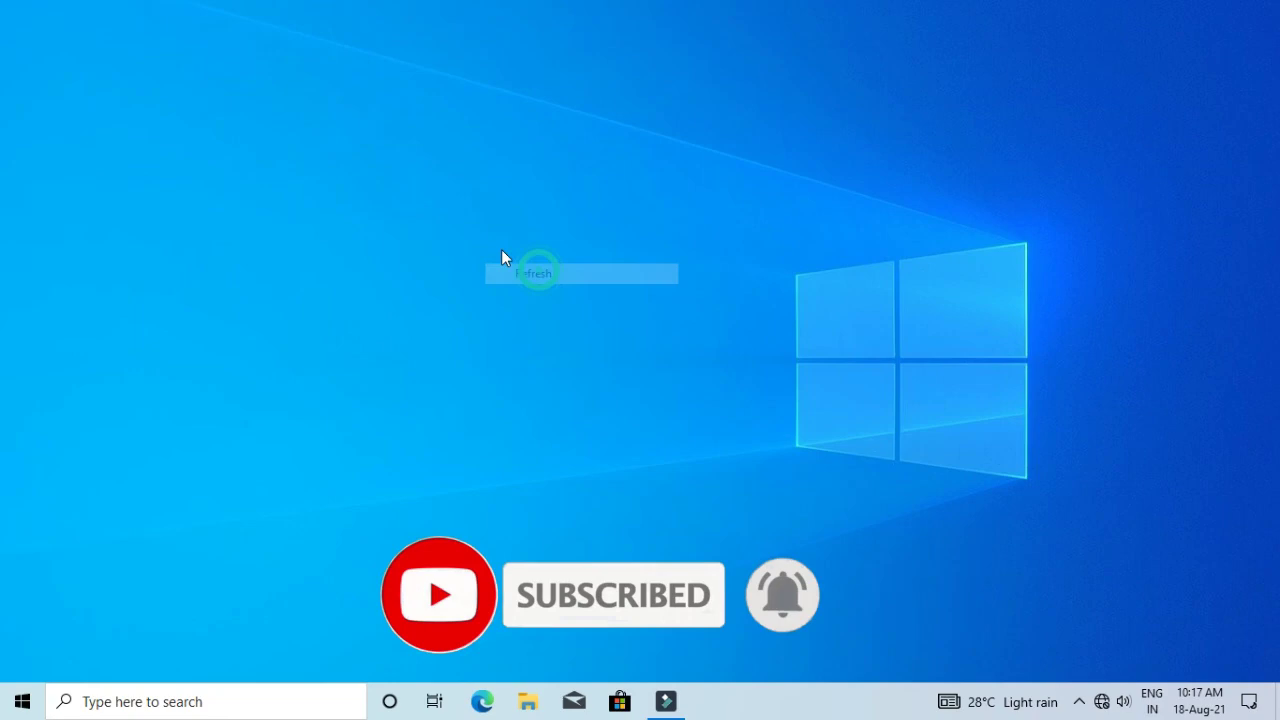
pyautogui.rightClick(346, 153)
pyautogui.click(429, 212)
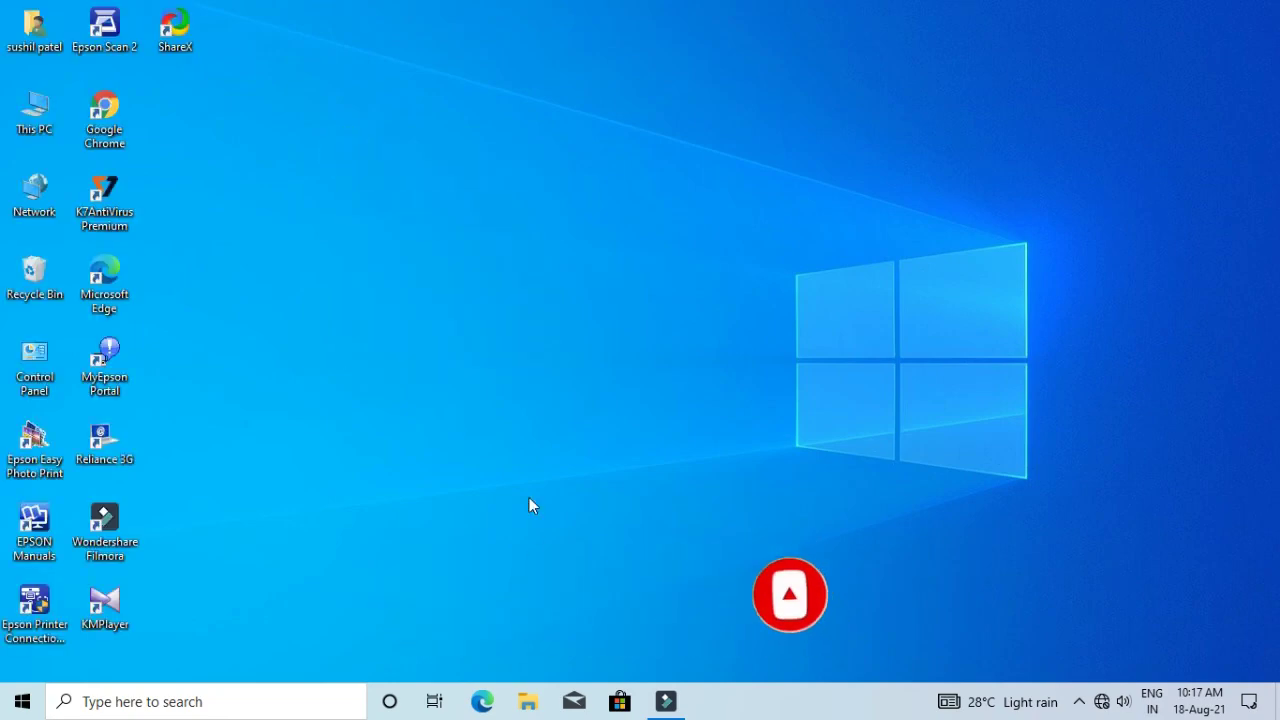